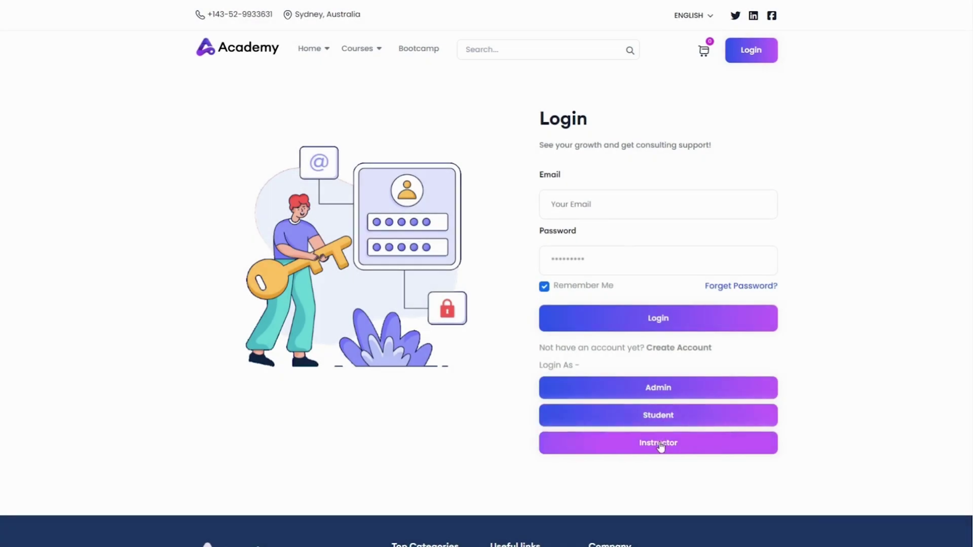
# - Log in with the demo Instructor quick-login and scroll through the home page
pyautogui.click(661, 437)
pyautogui.click(653, 318)
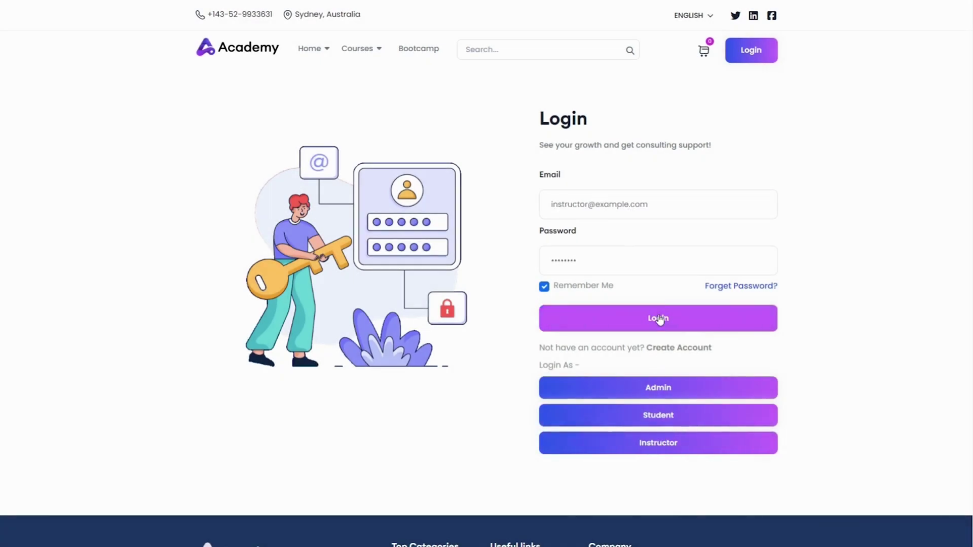
pyautogui.scroll(-1, 419, 179)
pyautogui.scroll(-5, 419, 179)
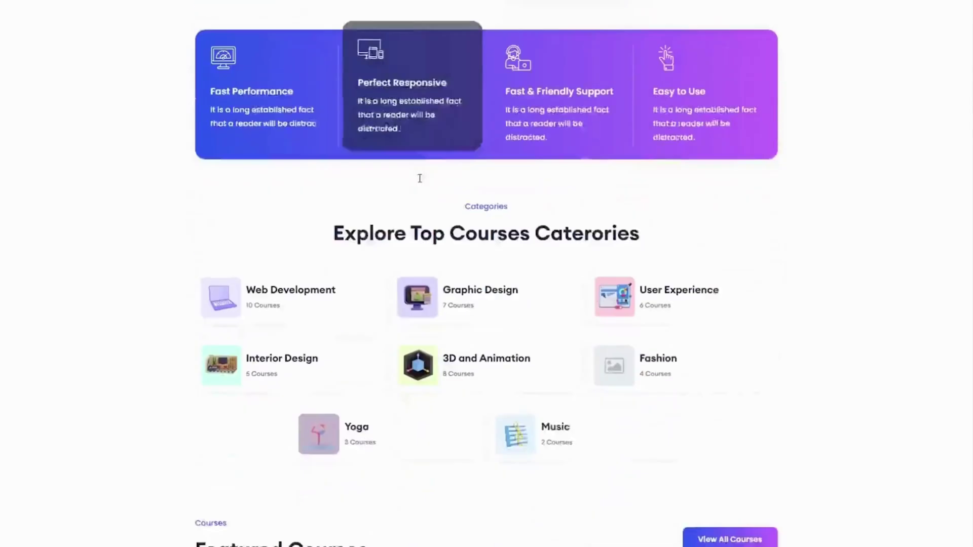
pyautogui.scroll(-5, 419, 180)
pyautogui.scroll(-5, 420, 181)
pyautogui.scroll(-5, 419, 182)
pyautogui.scroll(-5, 419, 182)
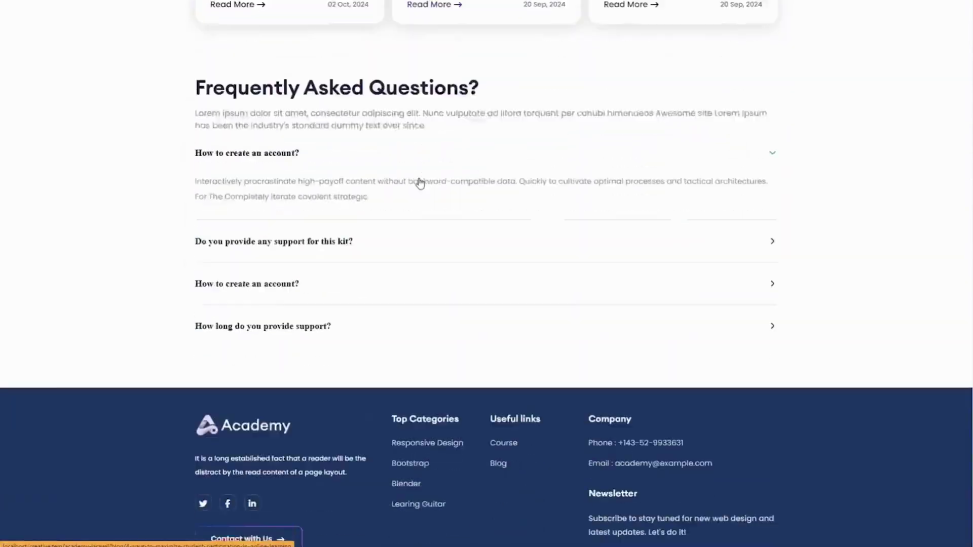
pyautogui.scroll(2, 419, 182)
pyautogui.scroll(5, 419, 183)
pyautogui.scroll(5, 419, 182)
pyautogui.scroll(5, 419, 181)
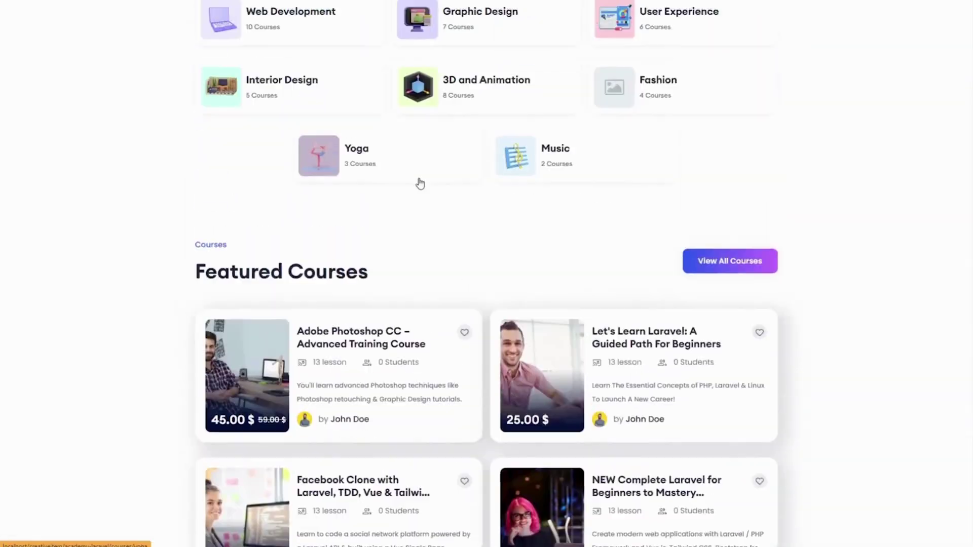
pyautogui.scroll(5, 420, 179)
pyautogui.scroll(2, 419, 178)
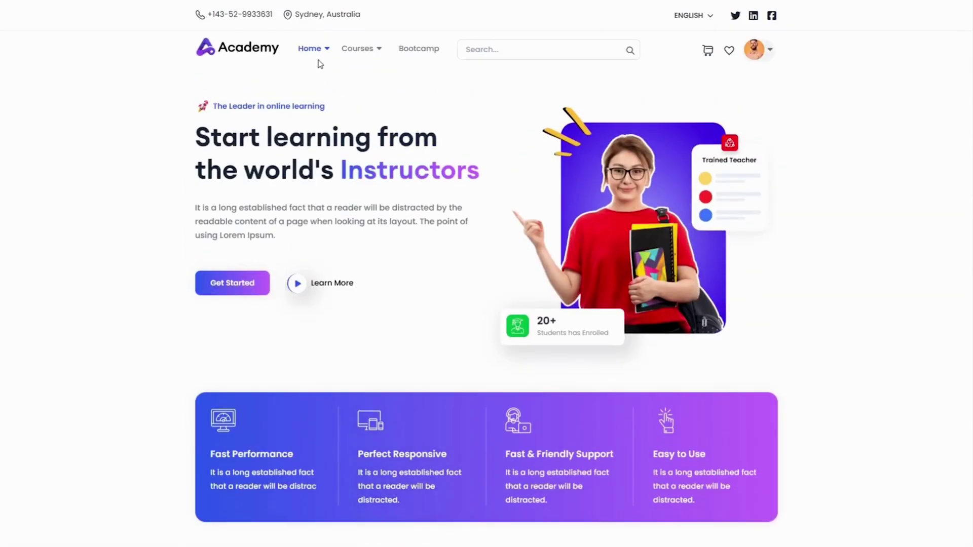
pyautogui.moveTo(312, 47)
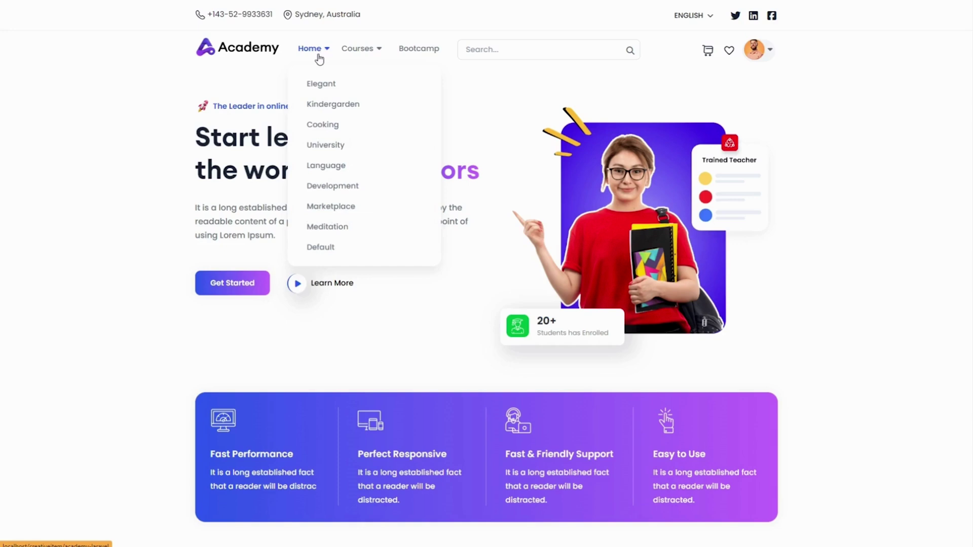
# - Switch the home page to the Cooking layout and browse the All Courses listing
pyautogui.click(316, 130)
pyautogui.moveTo(357, 47)
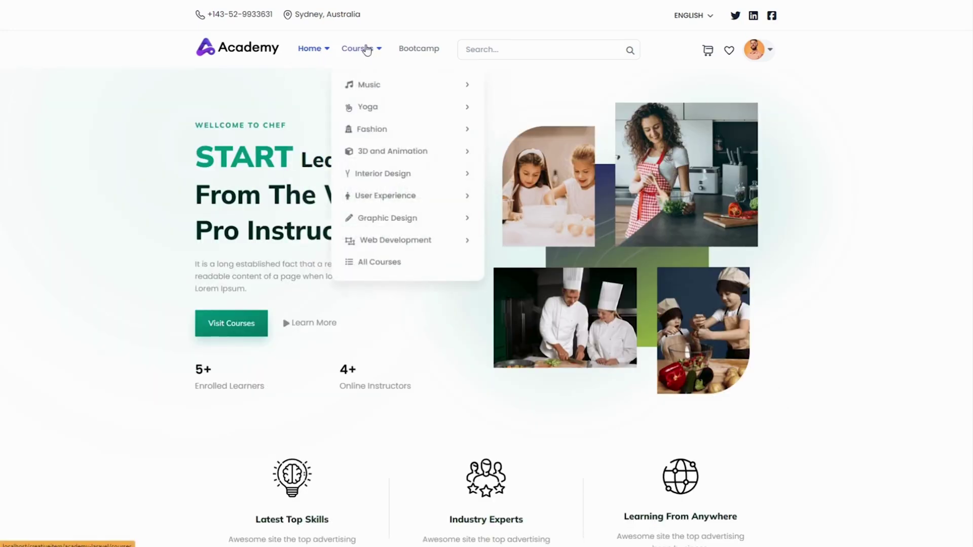
pyautogui.click(375, 268)
pyautogui.scroll(-2, 385, 266)
pyautogui.scroll(-3, 390, 264)
pyautogui.scroll(-4, 396, 263)
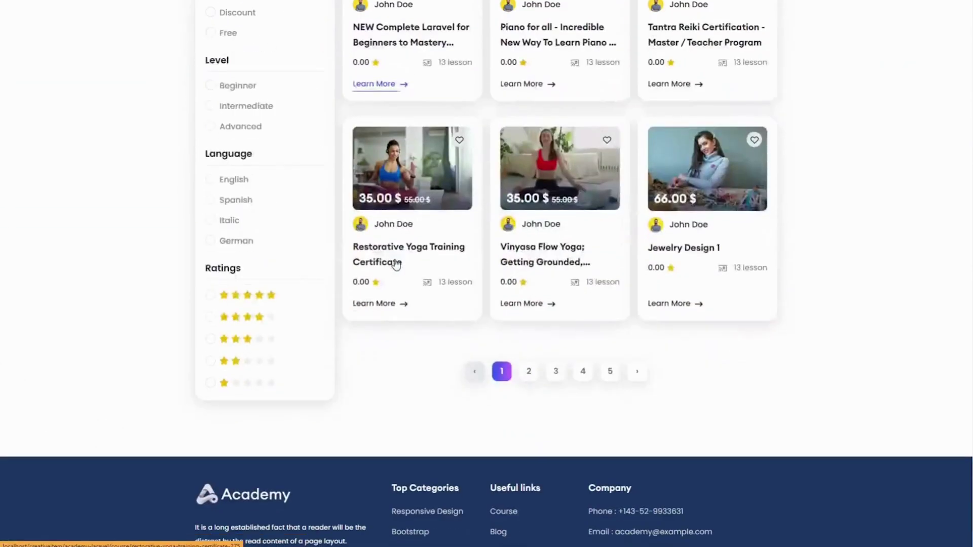
pyautogui.scroll(4, 397, 264)
pyautogui.scroll(4, 243, 193)
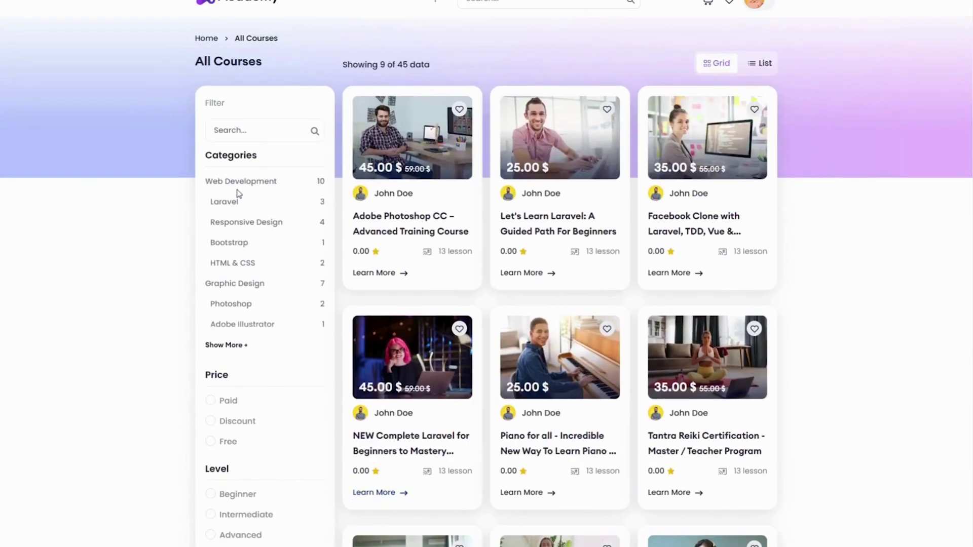
pyautogui.scroll(-3, 225, 269)
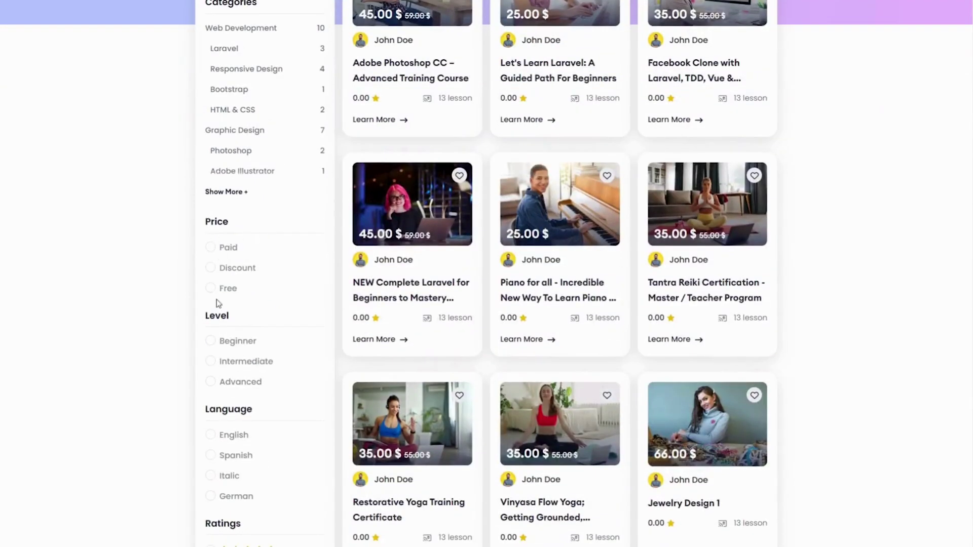
pyautogui.scroll(-3, 219, 309)
pyautogui.scroll(-2, 223, 334)
pyautogui.scroll(4, 226, 342)
pyautogui.scroll(3, 233, 314)
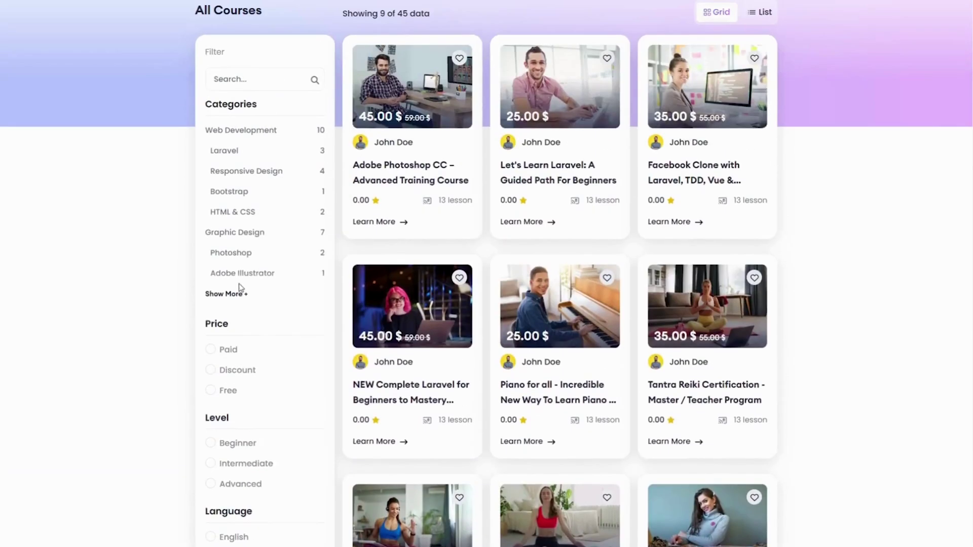
# - Filter to Graphic Design in list view and open the Adobe Photoshop CC course
pyautogui.click(240, 237)
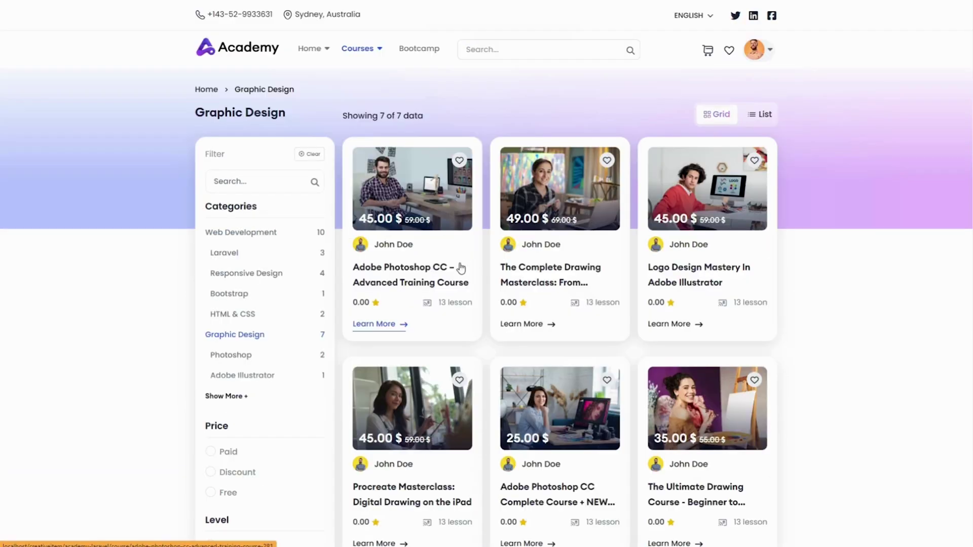
pyautogui.scroll(-4, 499, 279)
pyautogui.scroll(4, 507, 279)
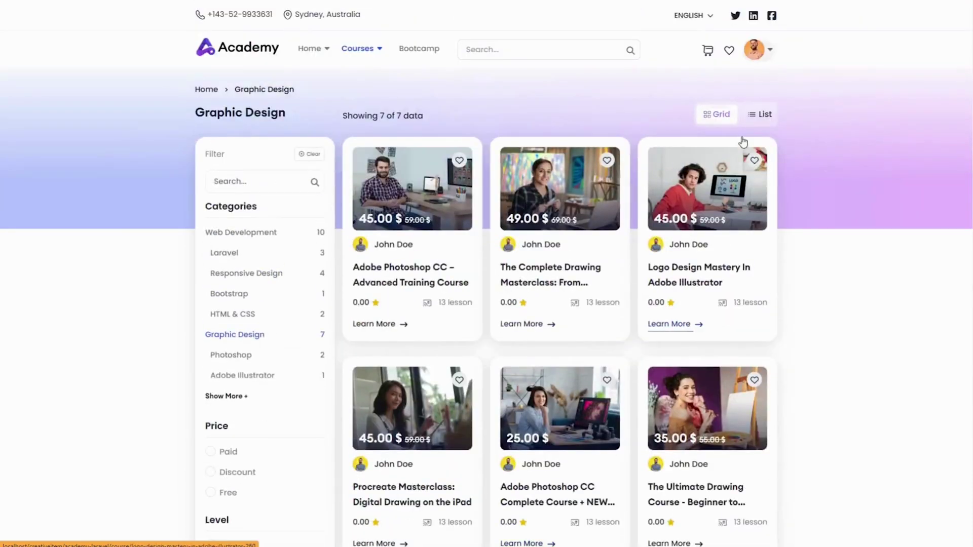
pyautogui.click(764, 115)
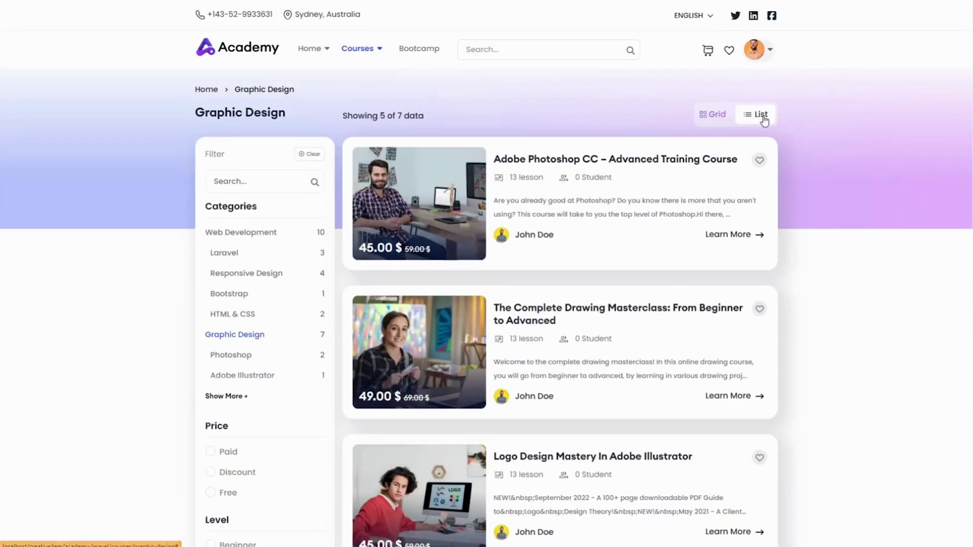
pyautogui.scroll(-5, 442, 274)
pyautogui.scroll(-7, 442, 275)
pyautogui.scroll(9, 443, 280)
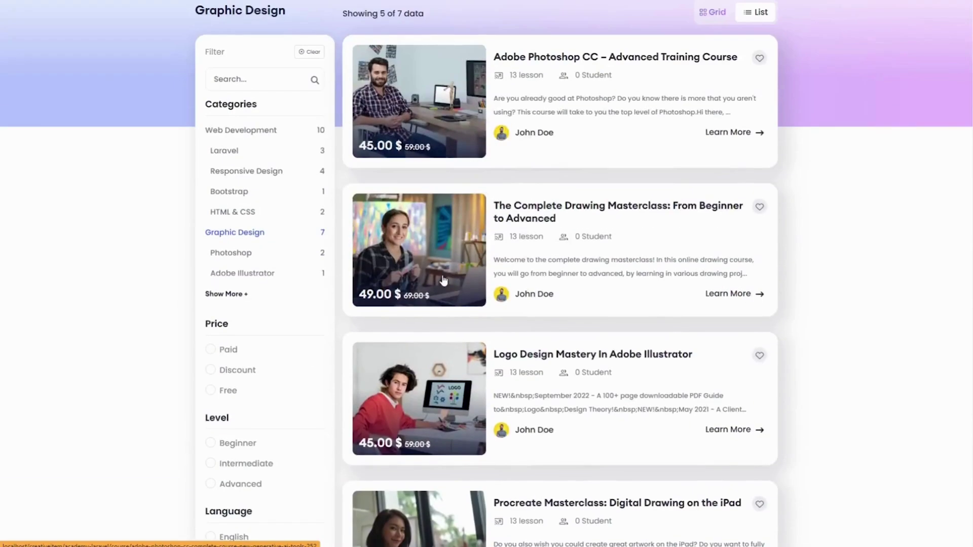
pyautogui.scroll(2, 435, 253)
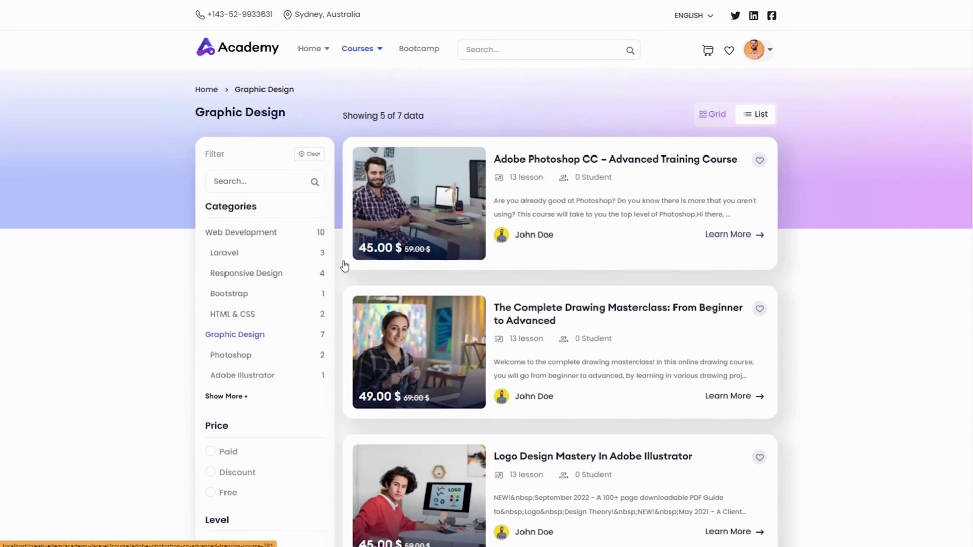
pyautogui.click(425, 205)
# - Expand the prerequisites question in the Photoshop course FAQ
pyautogui.scroll(-4, 425, 205)
pyautogui.scroll(-2, 426, 207)
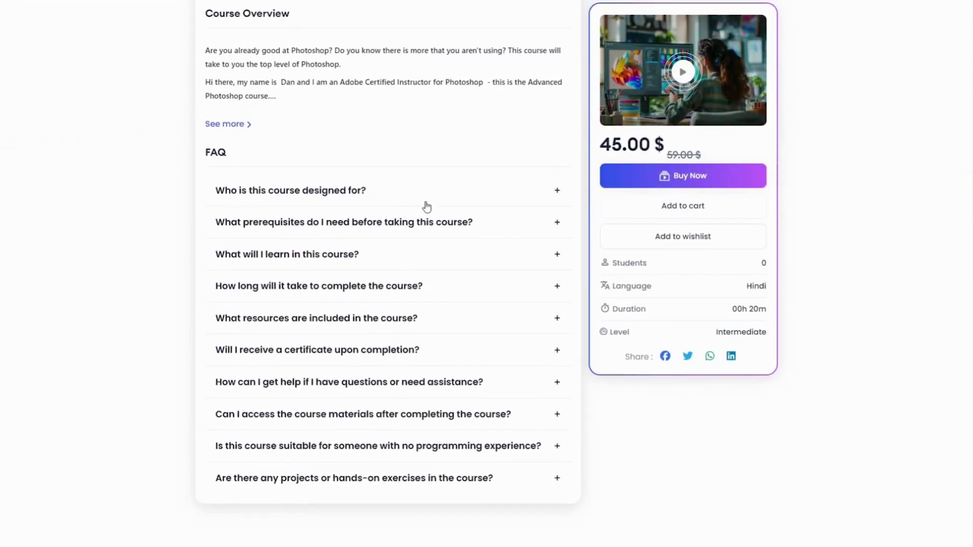
pyautogui.click(557, 223)
pyautogui.scroll(5, 488, 254)
# - View the course's Curriculum and Details tabs
pyautogui.click(280, 237)
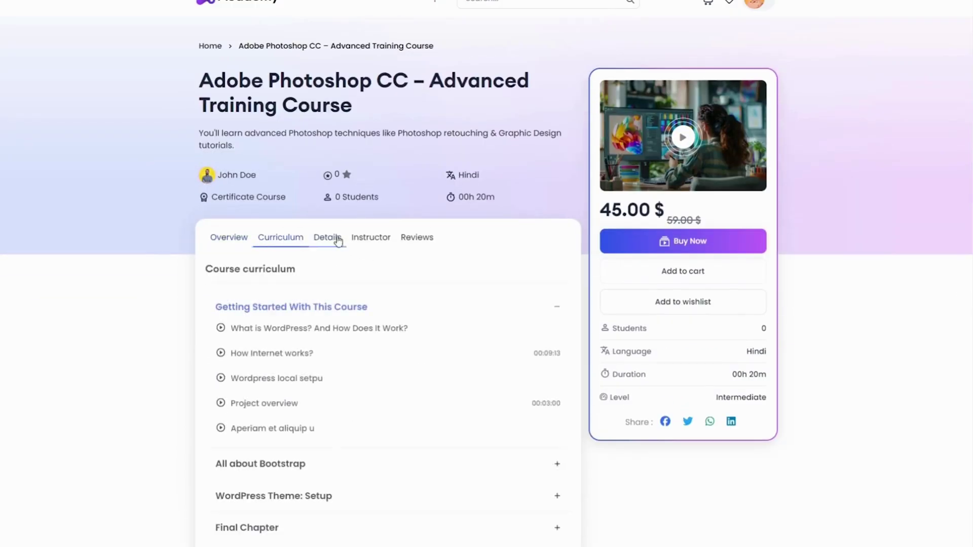
pyautogui.scroll(-3, 340, 249)
pyautogui.scroll(3, 335, 223)
pyautogui.click(327, 191)
pyautogui.scroll(-2, 329, 208)
pyautogui.scroll(2, 349, 198)
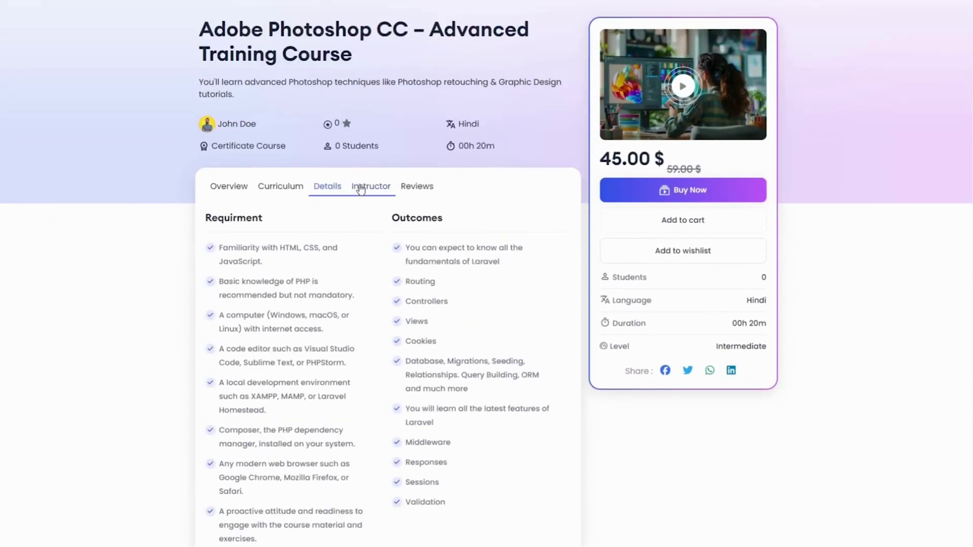
# - View the Instructor and Reviews tabs, then go to All Bootcamps
pyautogui.click(360, 190)
pyautogui.scroll(-1, 358, 215)
pyautogui.scroll(1, 446, 193)
pyautogui.click(419, 192)
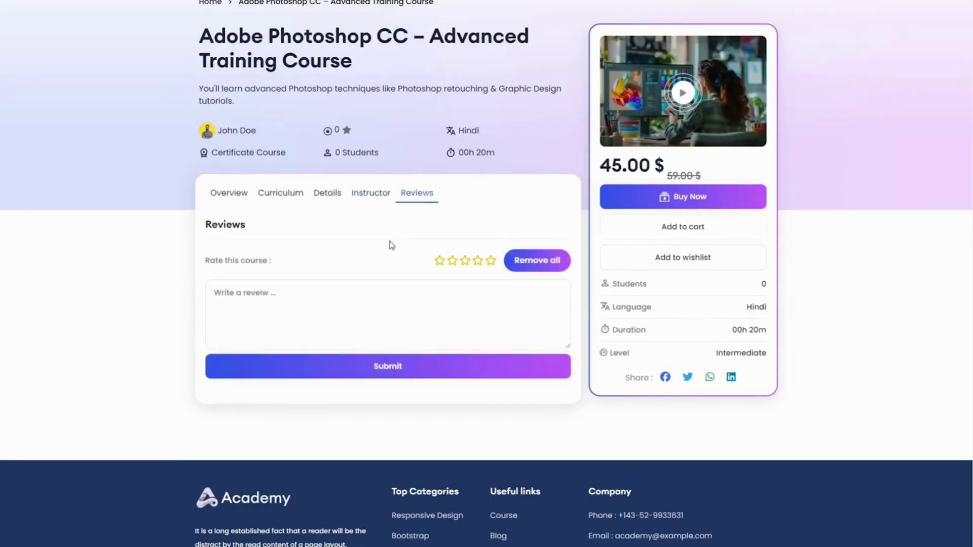
pyautogui.scroll(2, 391, 245)
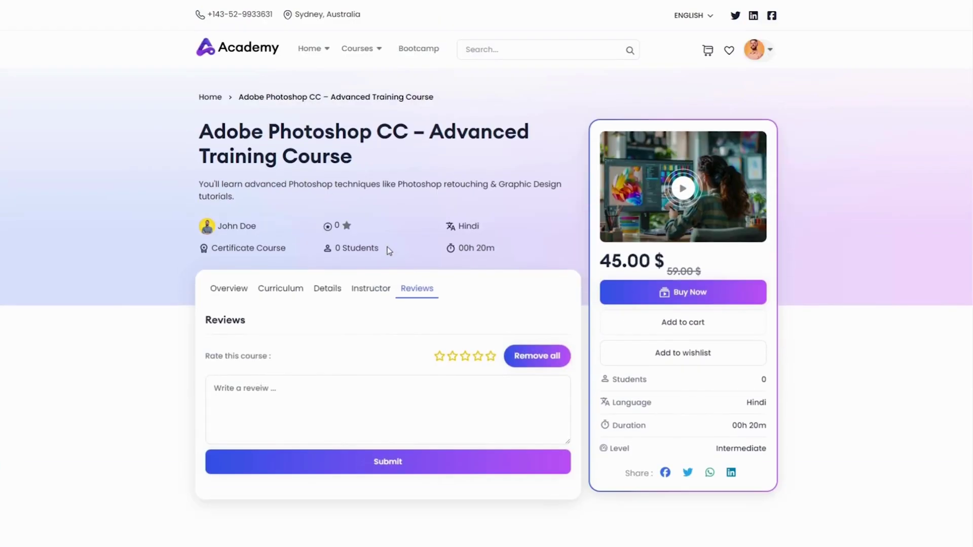
pyautogui.click(423, 51)
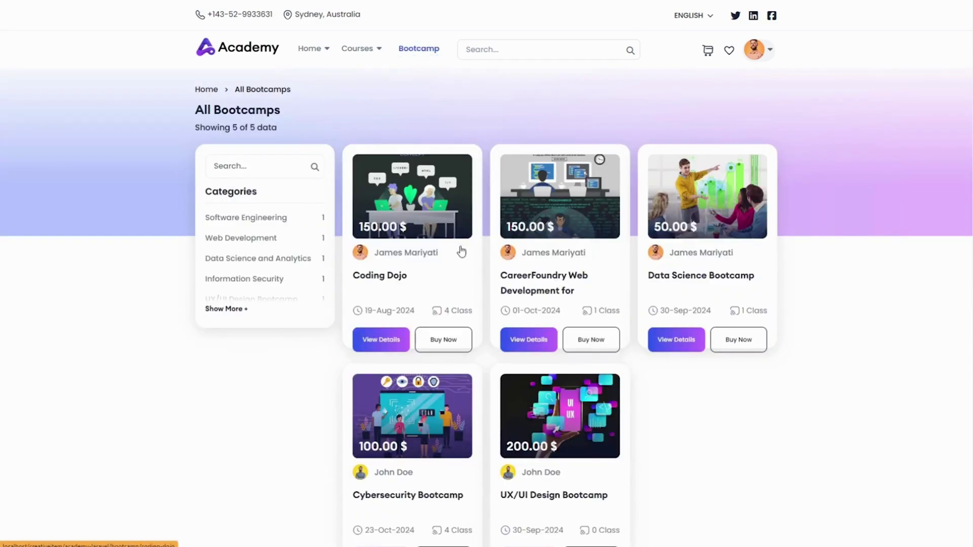
# - Open the Coding Dojo bootcamp's details from the bootcamp list
pyautogui.scroll(-1, 515, 260)
pyautogui.scroll(-2, 516, 260)
pyautogui.scroll(2, 609, 272)
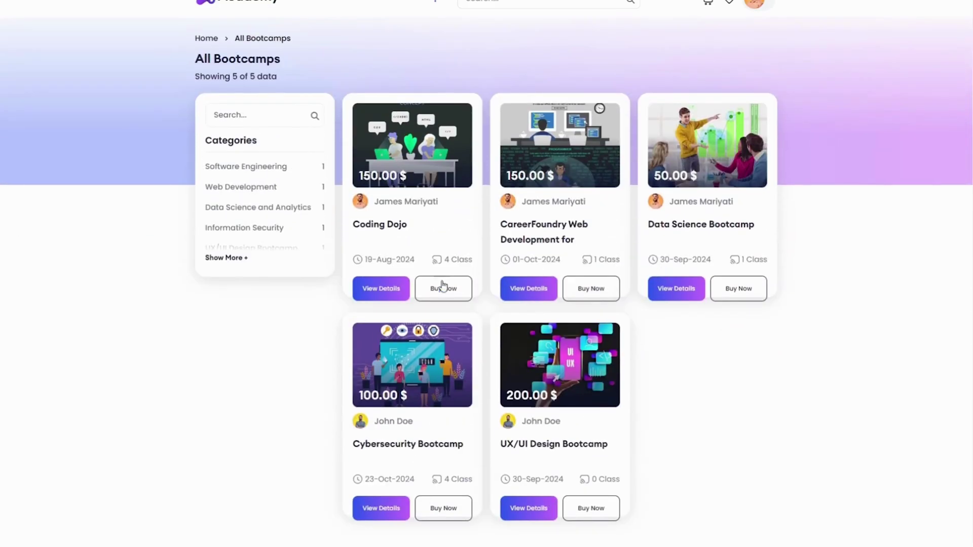
pyautogui.click(381, 289)
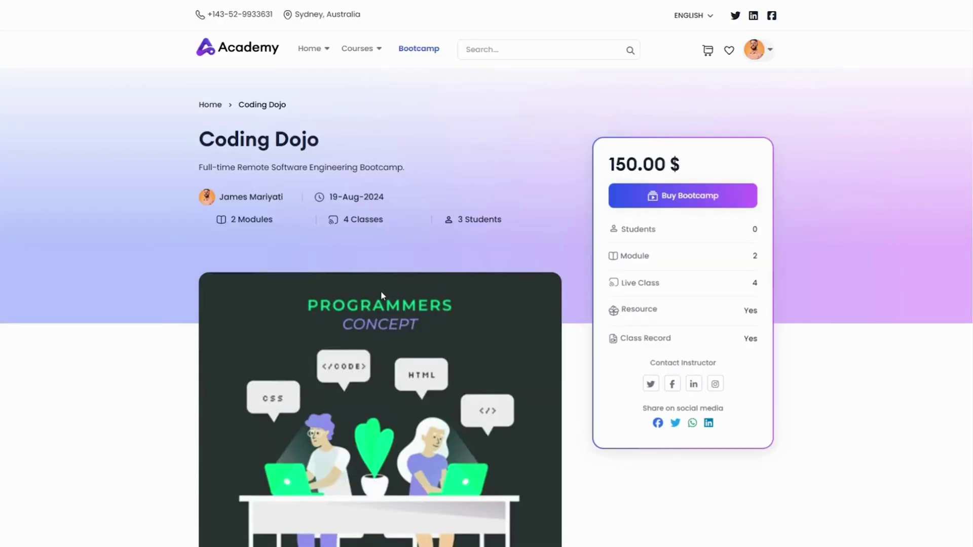
# - Scroll through the Coding Dojo page and open the avatar's account menu
pyautogui.scroll(-5, 381, 291)
pyautogui.scroll(-5, 382, 295)
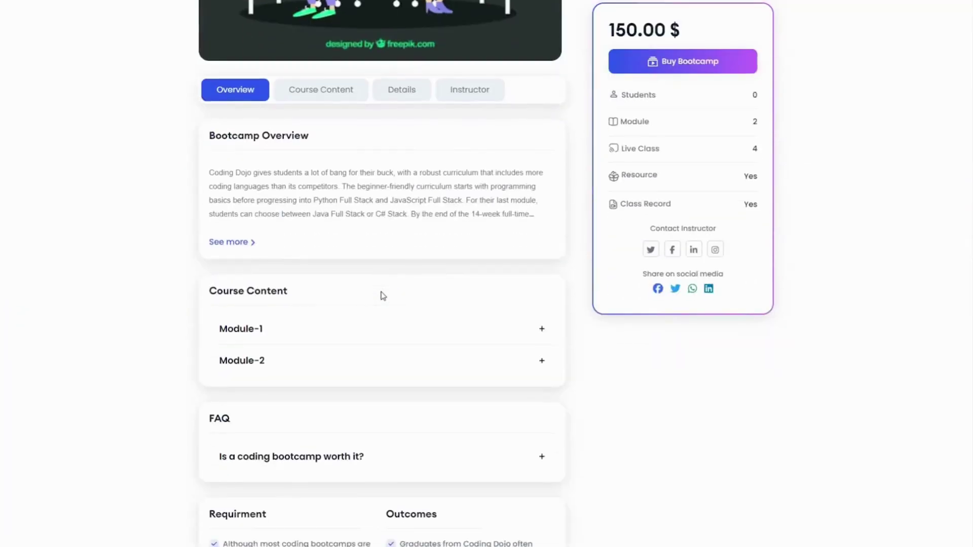
pyautogui.scroll(-5, 382, 295)
pyautogui.scroll(-5, 383, 295)
pyautogui.scroll(5, 384, 295)
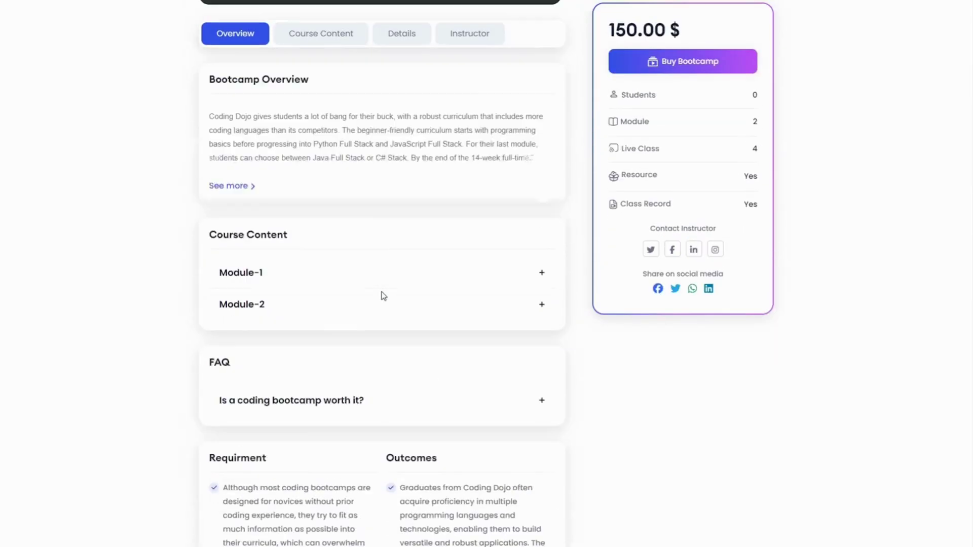
pyautogui.scroll(5, 384, 296)
pyautogui.scroll(5, 383, 295)
pyautogui.scroll(1, 382, 295)
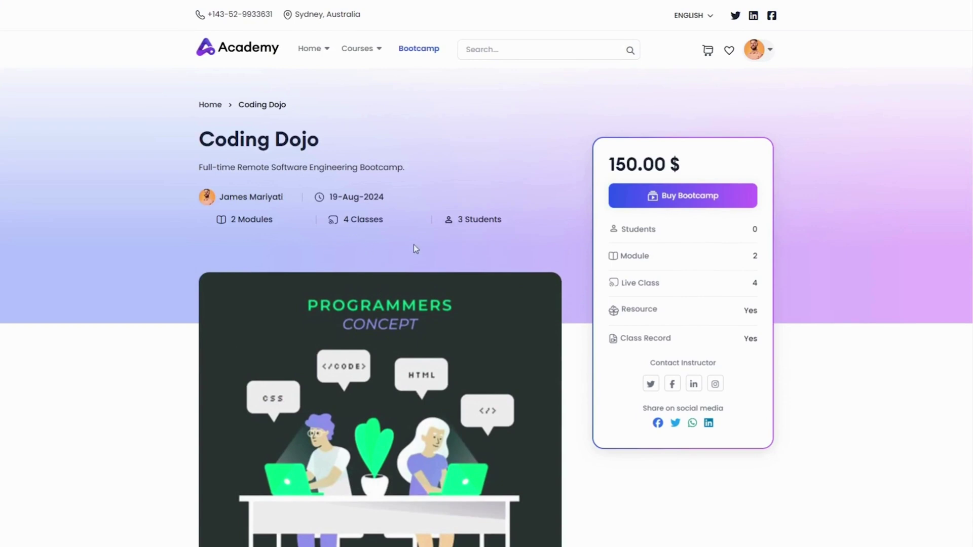
pyautogui.click(772, 50)
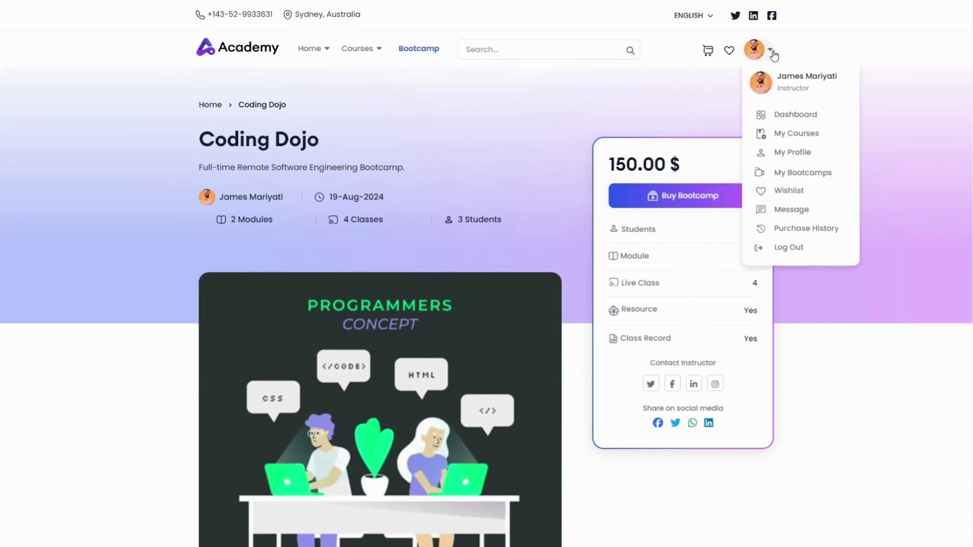
# - Go to the instructor Dashboard and expand the Course section in the sidebar
pyautogui.click(785, 114)
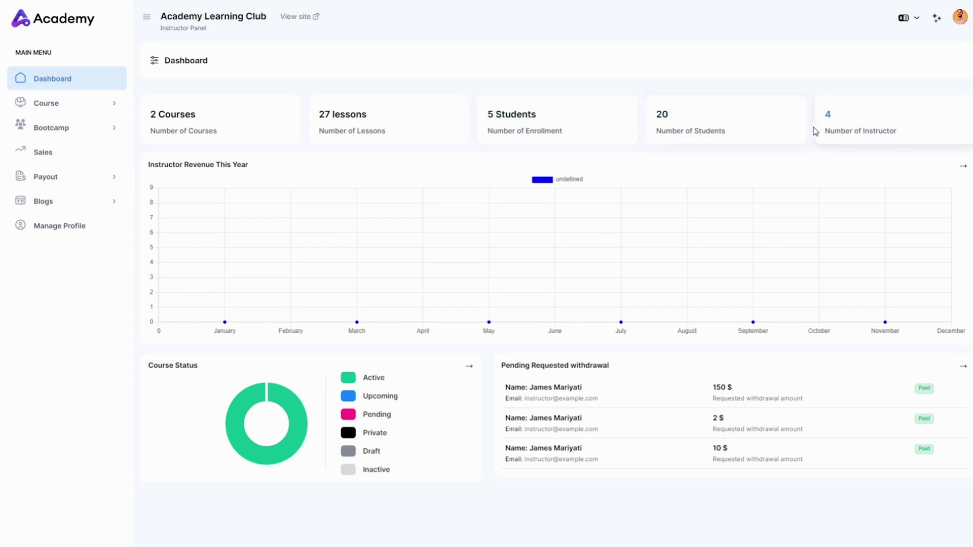
pyautogui.click(80, 110)
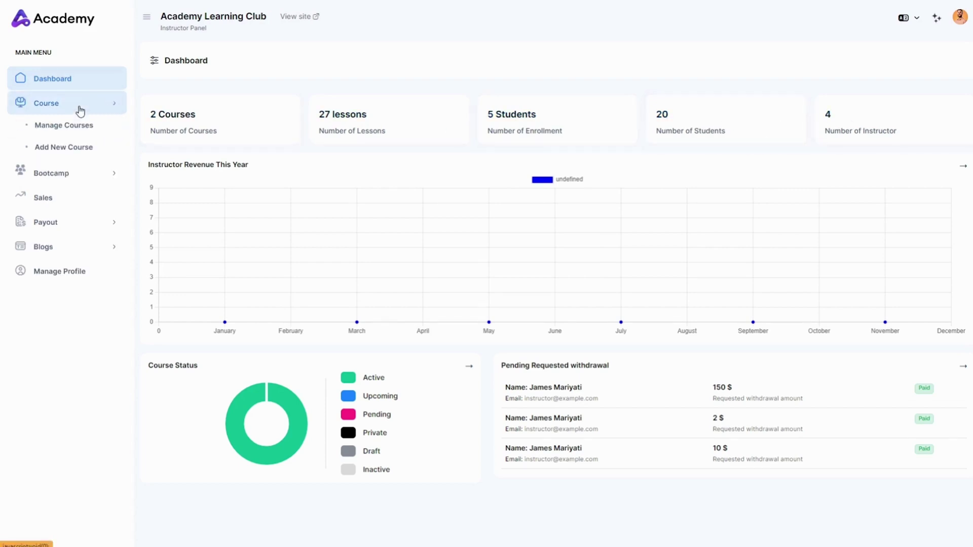
# - From Manage Courses, choose Edit Course on Build Websites from Scratch with HTML & CSS
pyautogui.click(79, 127)
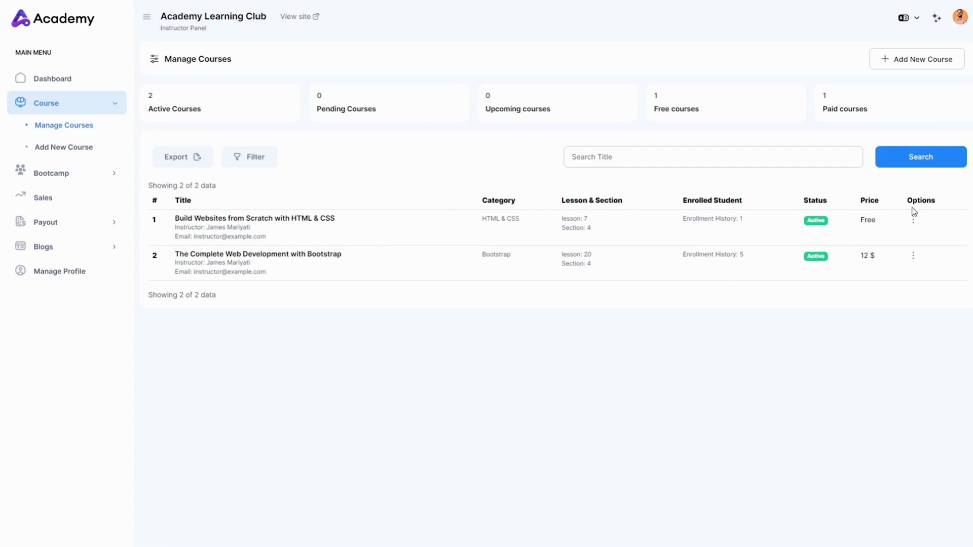
pyautogui.click(912, 222)
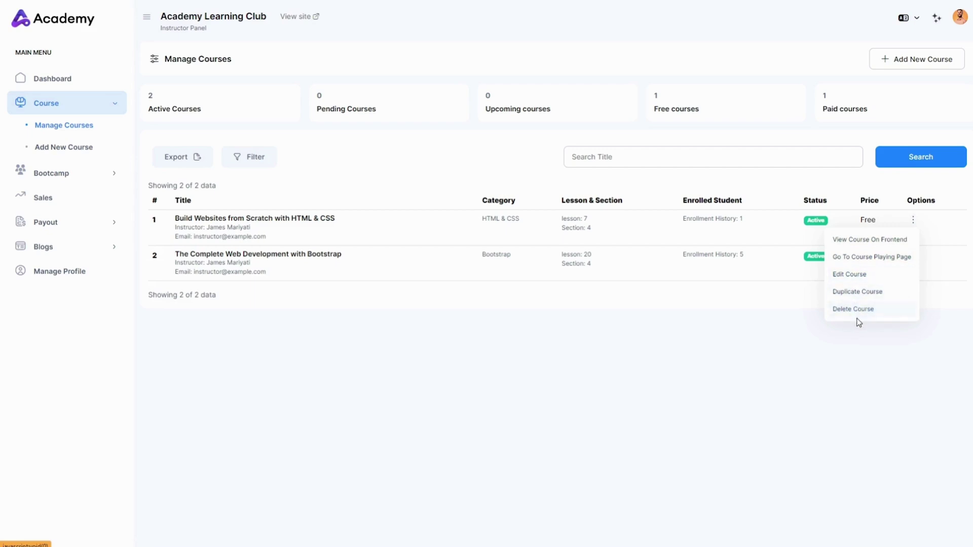
pyautogui.click(854, 279)
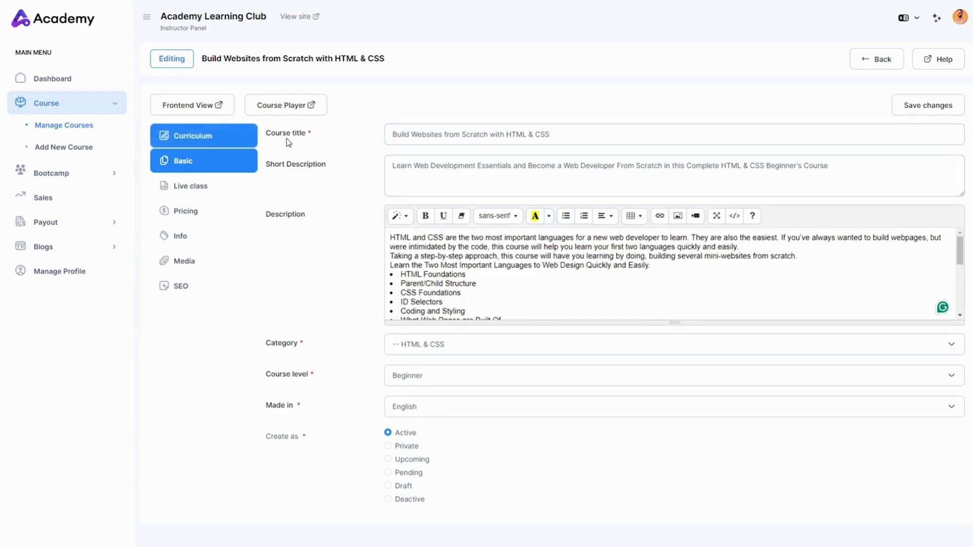
# - In Curriculum, preview and close the Add section, lesson and quiz forms
pyautogui.click(205, 142)
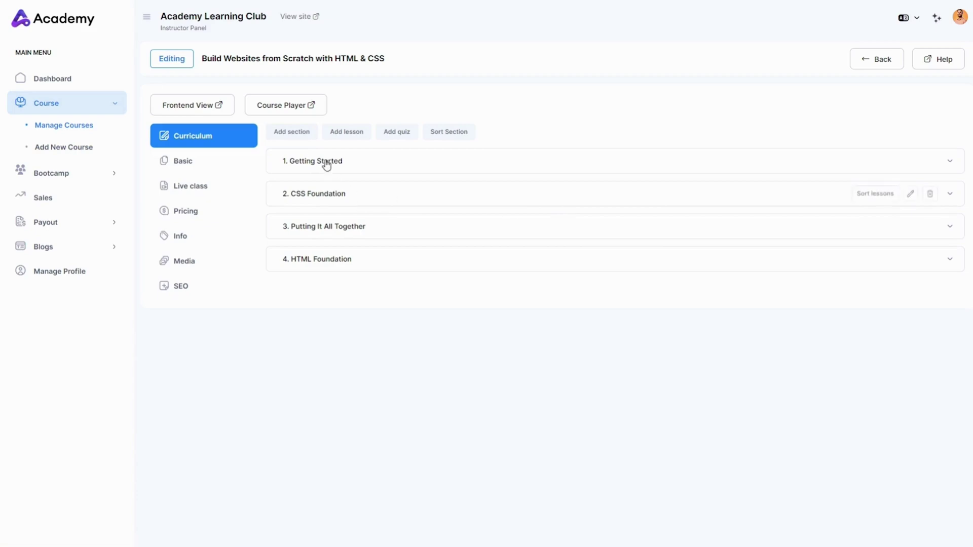
pyautogui.click(298, 132)
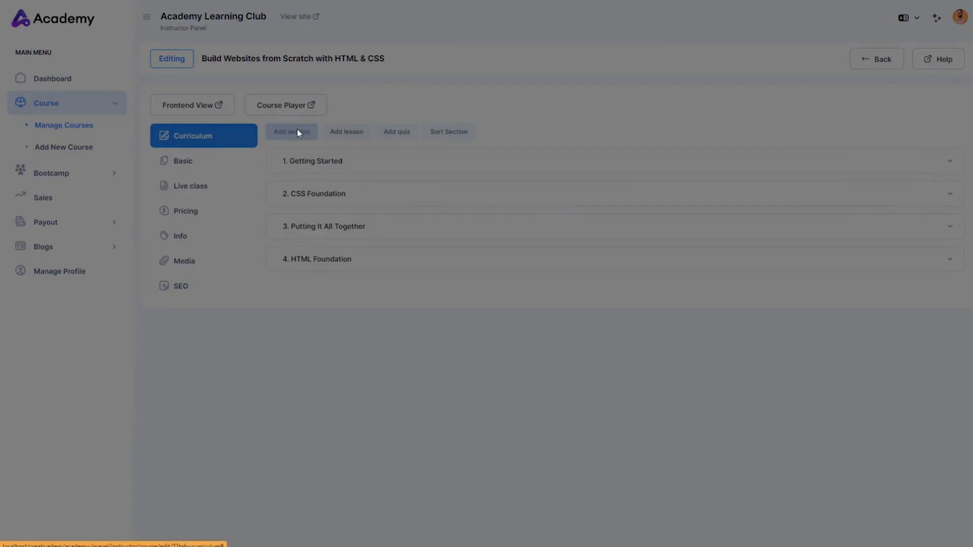
pyautogui.click(620, 33)
pyautogui.click(354, 128)
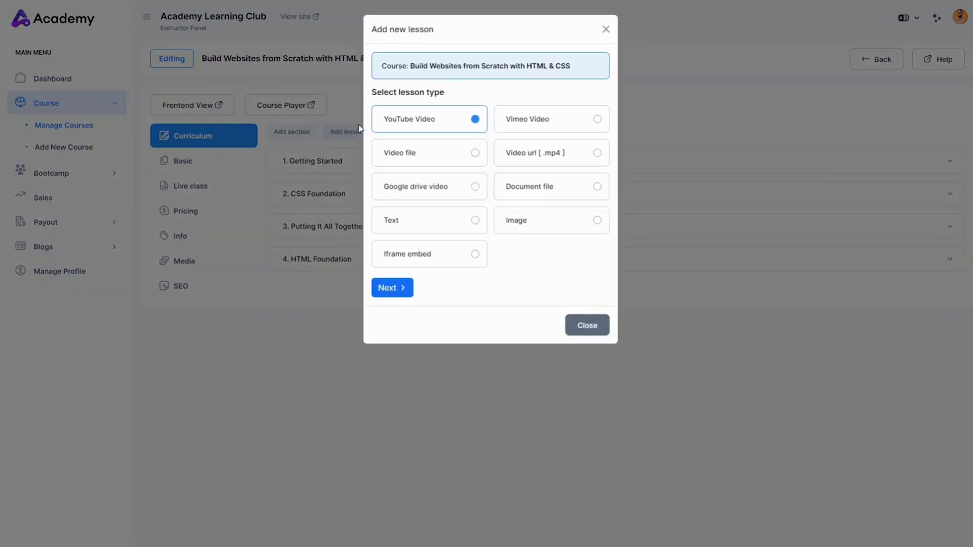
pyautogui.click(607, 30)
pyautogui.click(405, 132)
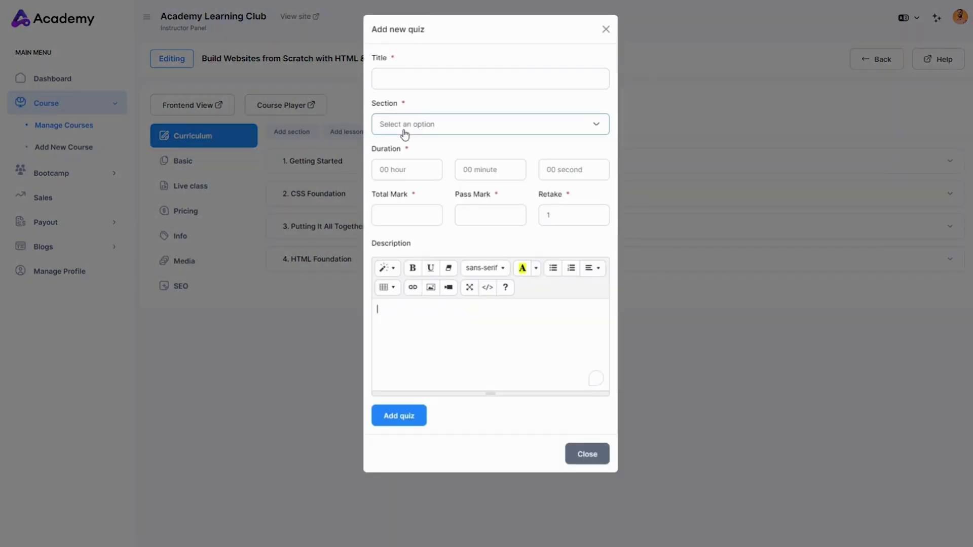
pyautogui.click(606, 30)
# - Sort sections so CSS Foundation follows Putting It All Together, and save
pyautogui.click(451, 130)
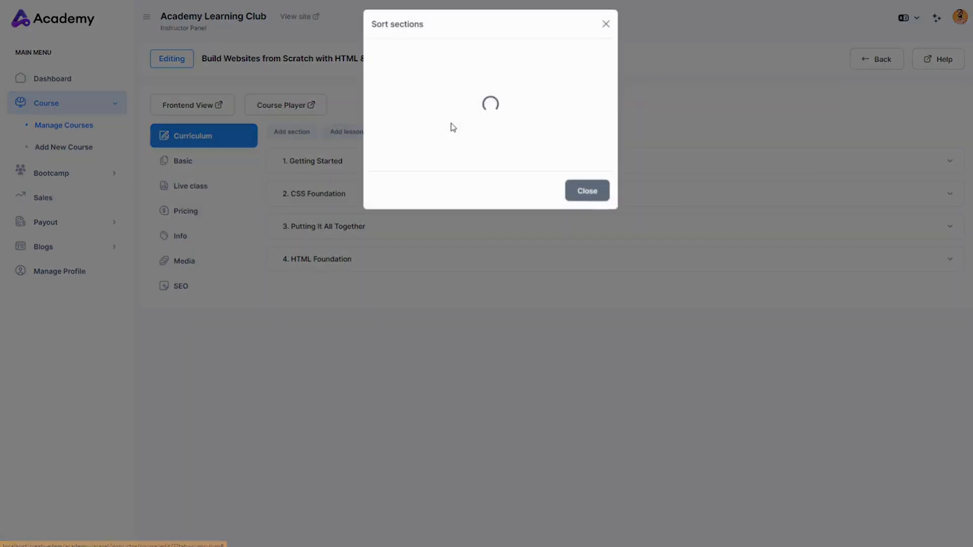
pyautogui.moveTo(450, 99); pyautogui.dragTo(454, 119)
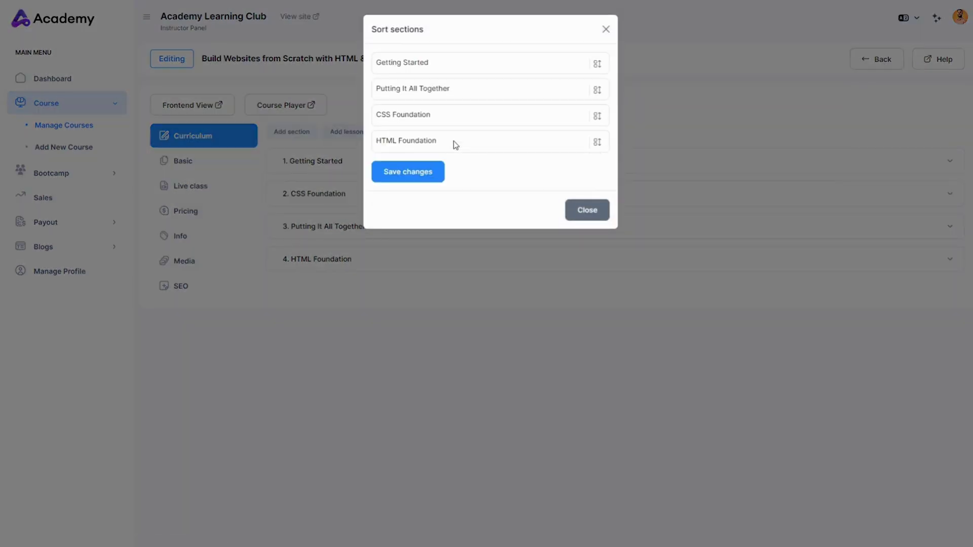
pyautogui.click(427, 173)
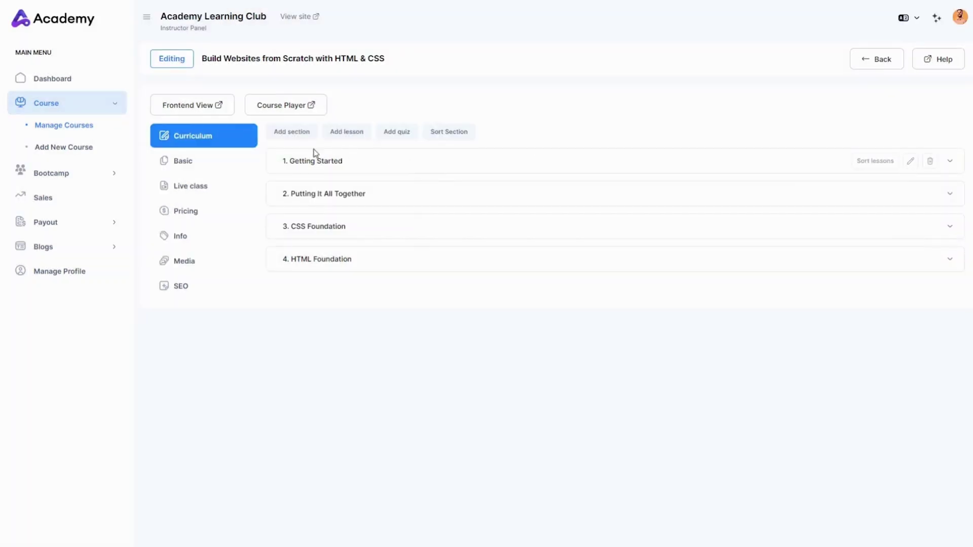
pyautogui.click(223, 165)
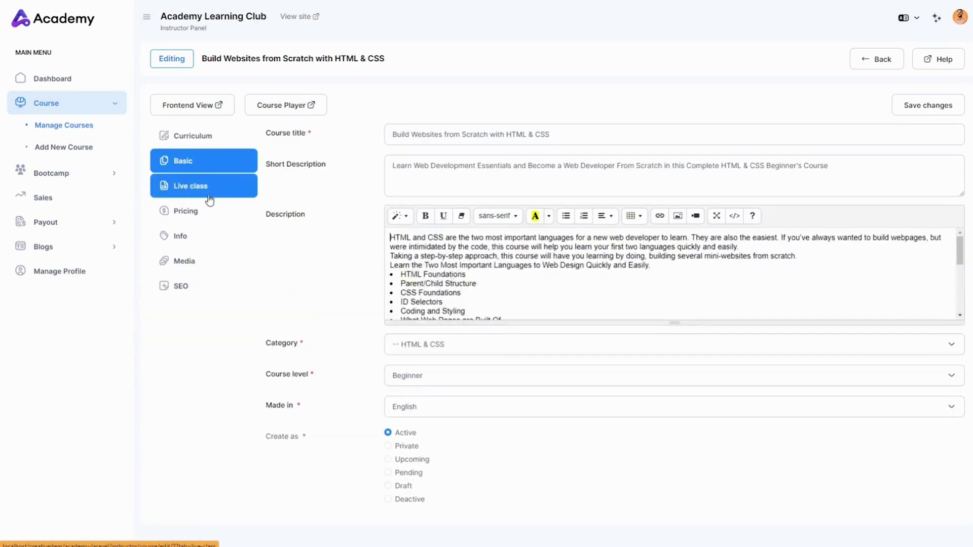
# - Step through the course editor's Pricing, Info, Media and SEO tabs
pyautogui.click(197, 215)
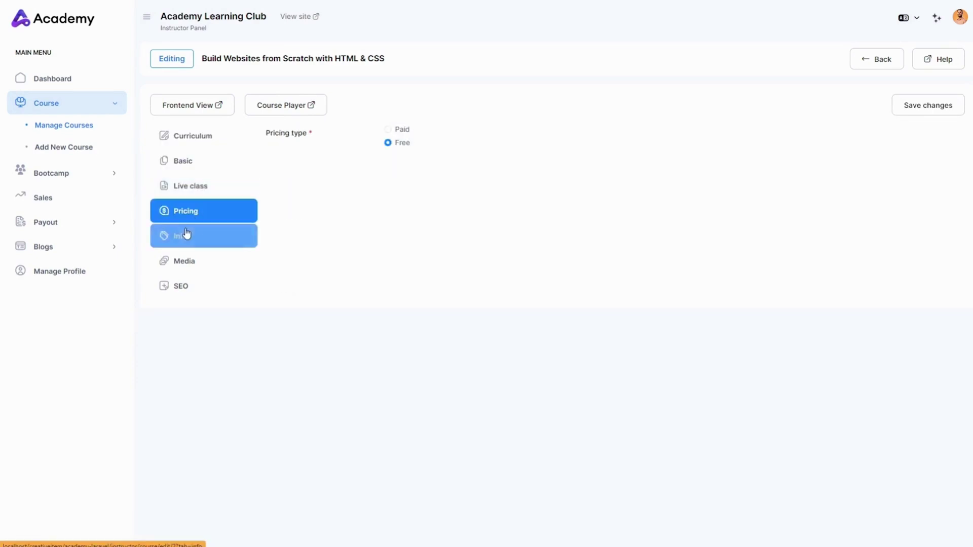
pyautogui.click(187, 234)
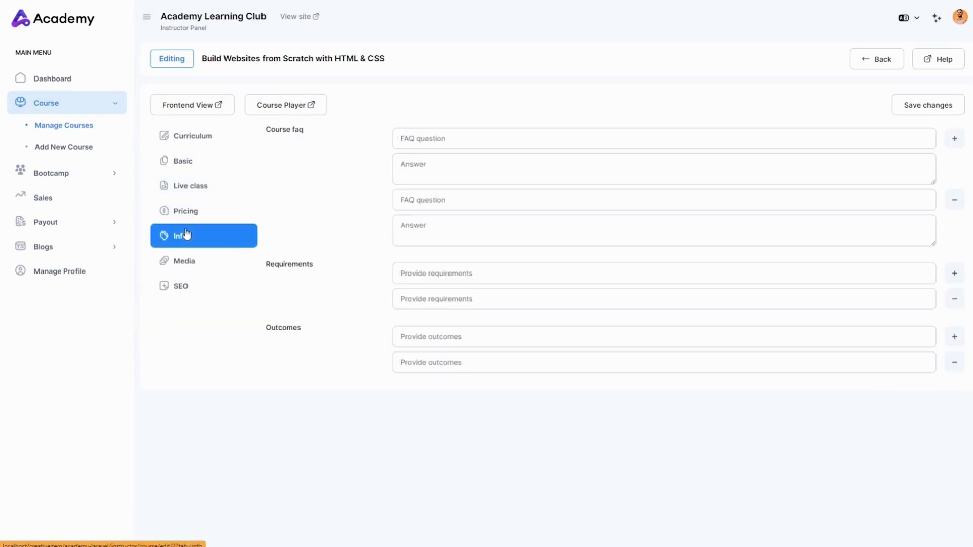
pyautogui.click(183, 264)
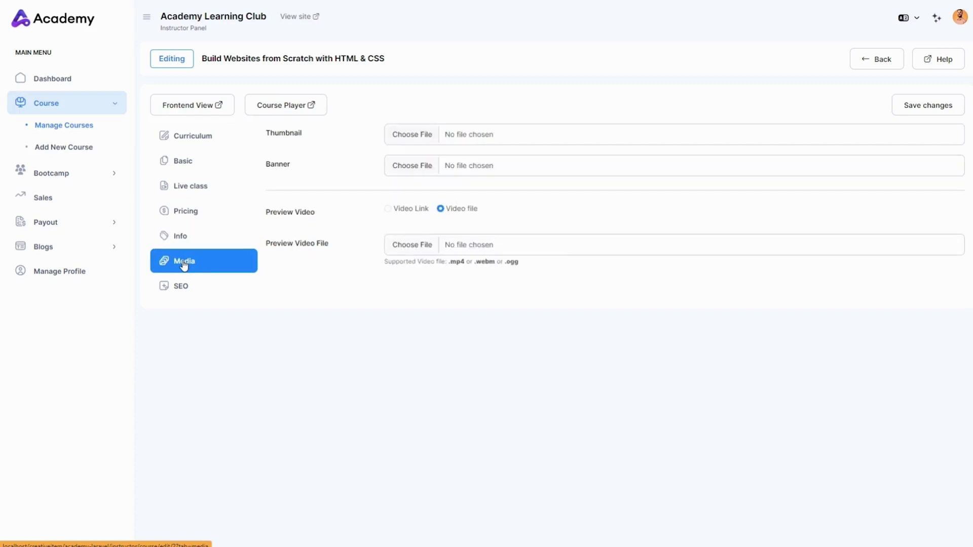
pyautogui.click(177, 286)
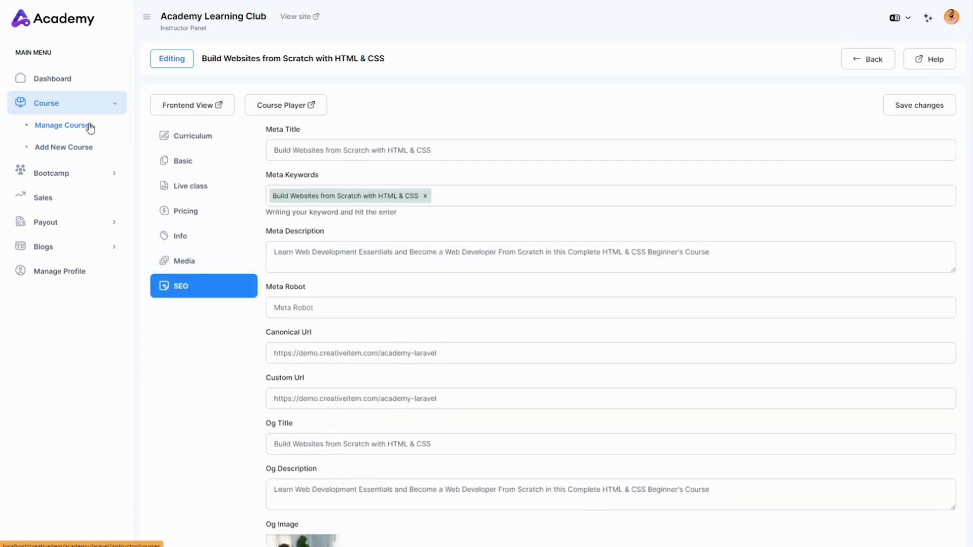
# - Open Add New Course and preview the Category and Course level options without choosing
pyautogui.click(90, 127)
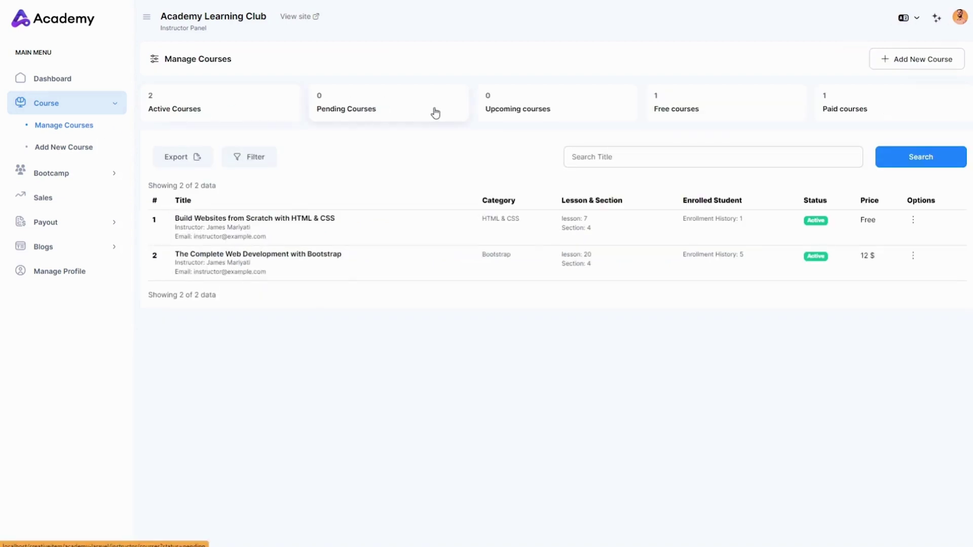
pyautogui.click(908, 58)
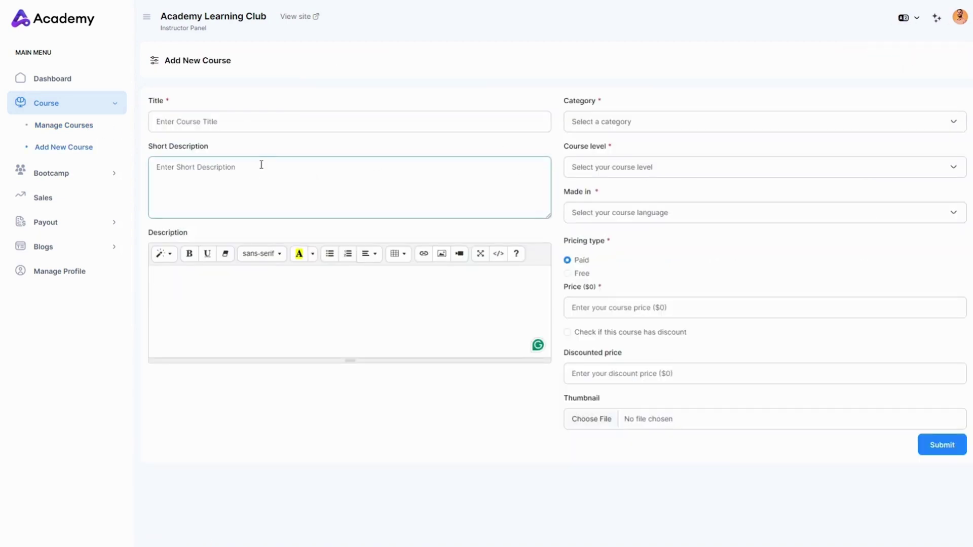
pyautogui.click(623, 130)
pyautogui.scroll(-5, 616, 204)
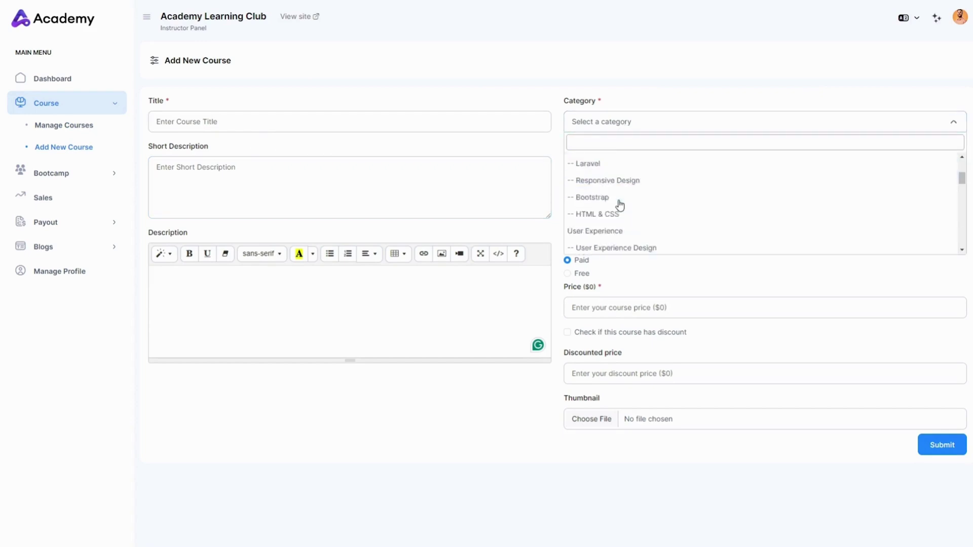
pyautogui.scroll(-5, 617, 202)
pyautogui.scroll(5, 617, 202)
pyautogui.click(522, 100)
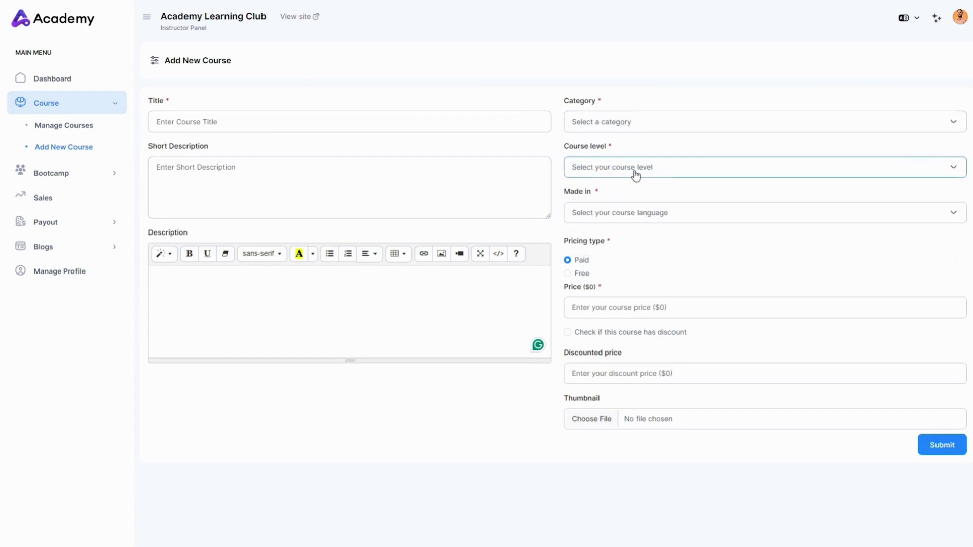
pyautogui.click(634, 172)
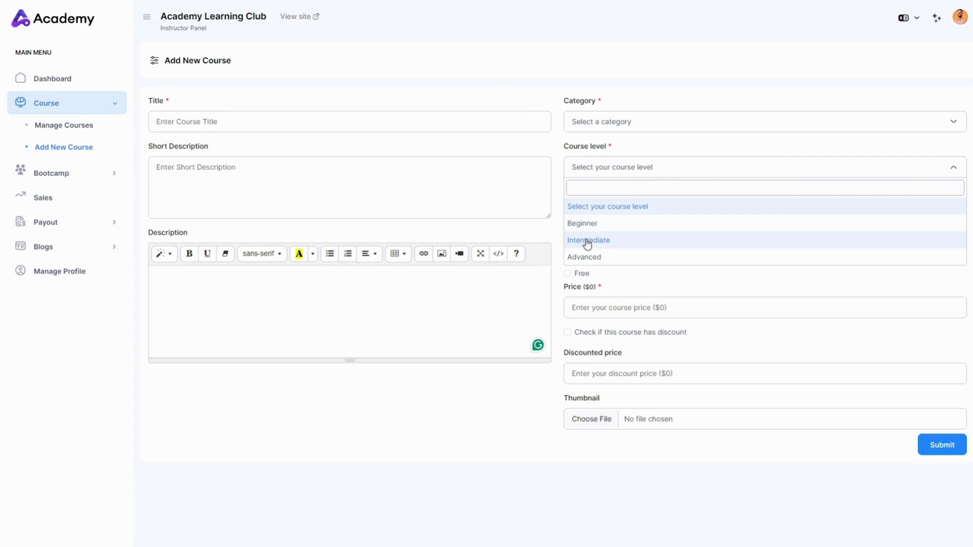
pyautogui.click(532, 83)
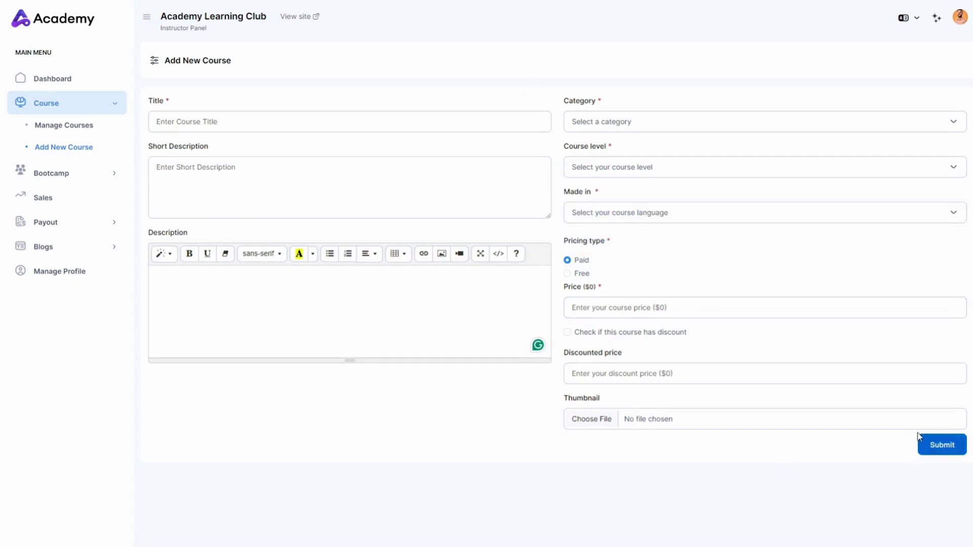
# - Open Manage Bootcamps and choose Edit on the Coding Dojo bootcamp
pyautogui.click(71, 172)
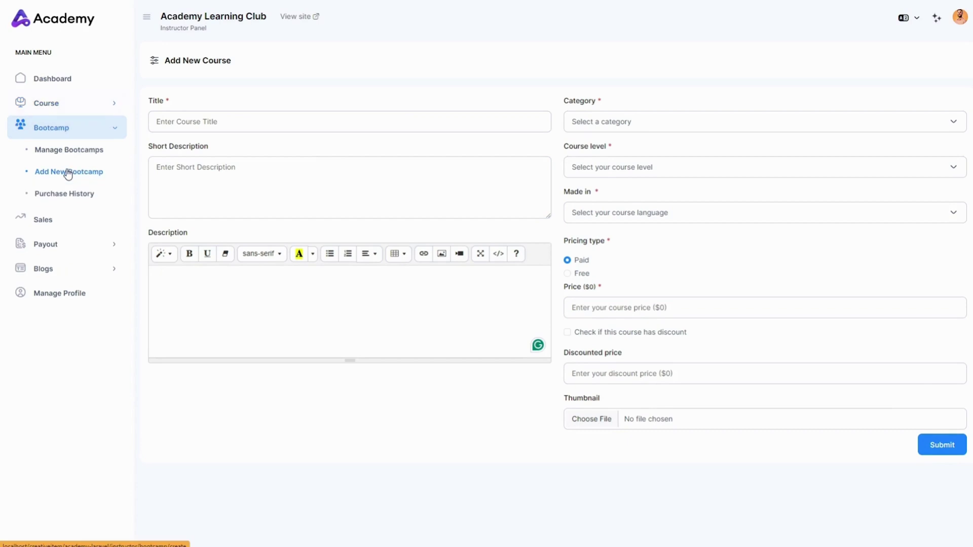
pyautogui.click(72, 153)
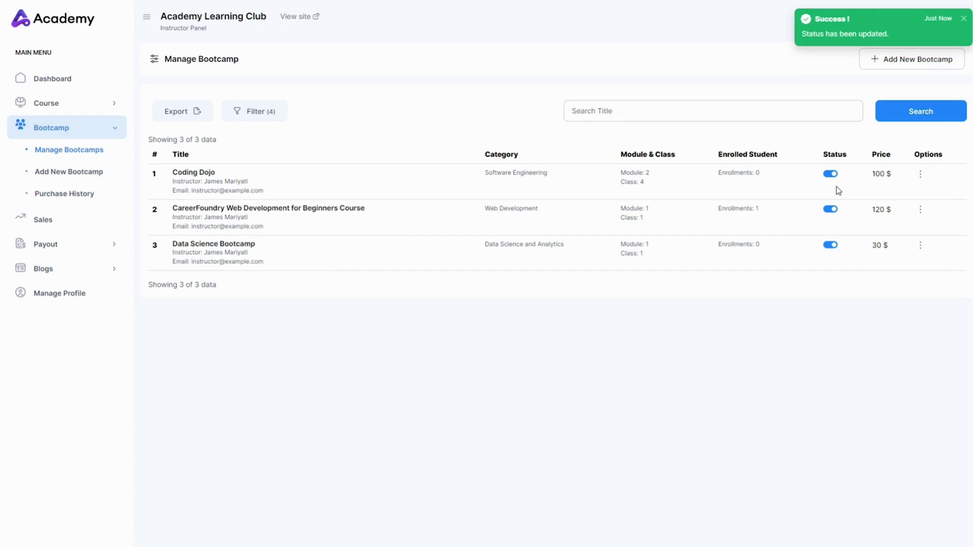
pyautogui.click(920, 175)
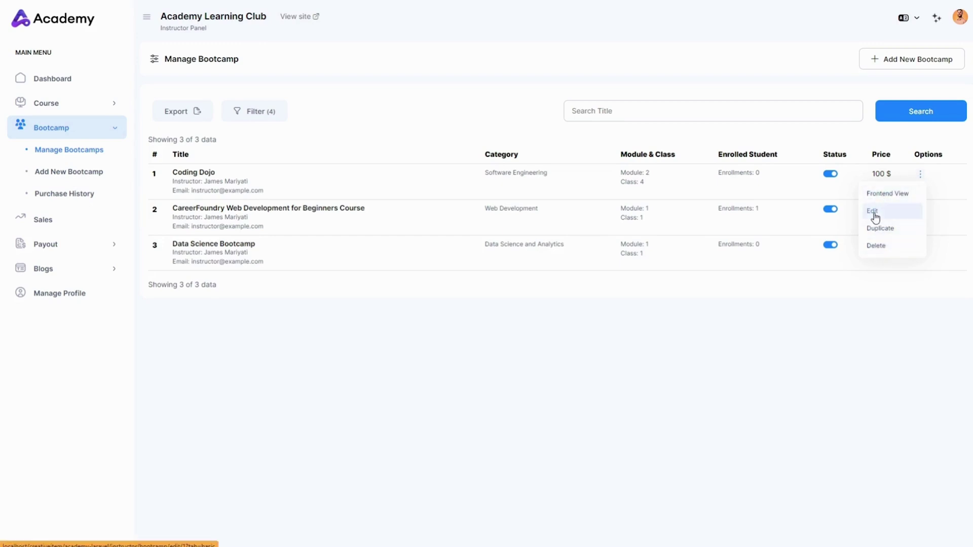
pyautogui.click(881, 214)
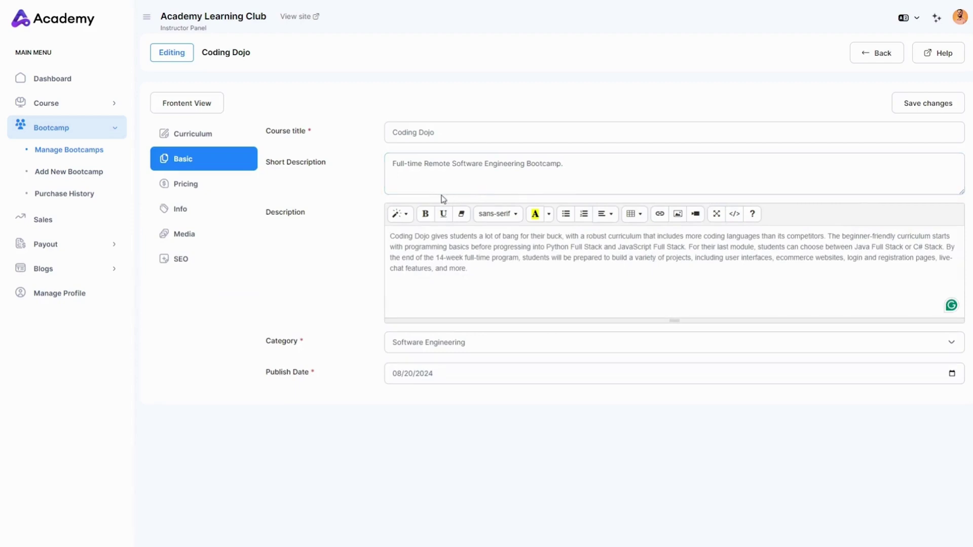
# - In the bootcamp curriculum, review the add-module form's restriction options and close it unchanged
pyautogui.click(195, 135)
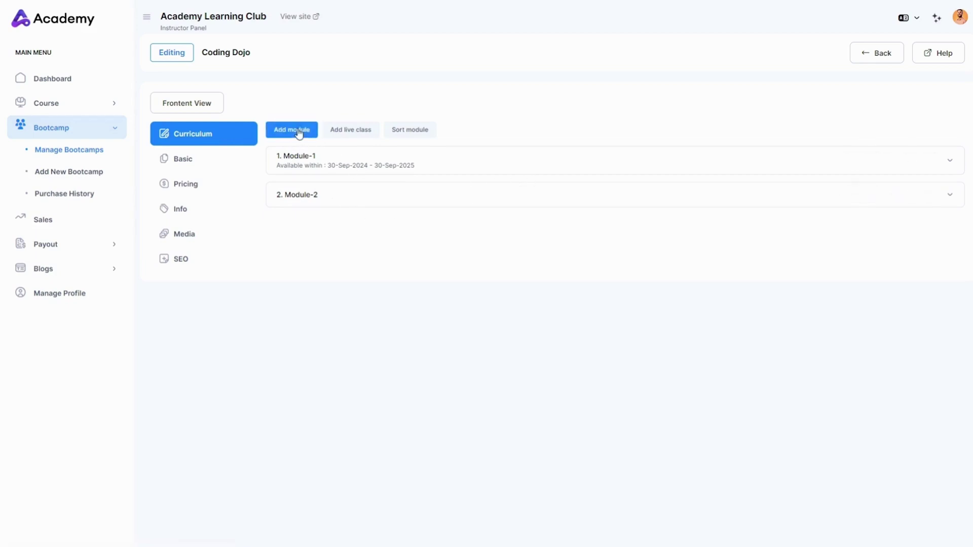
pyautogui.click(298, 130)
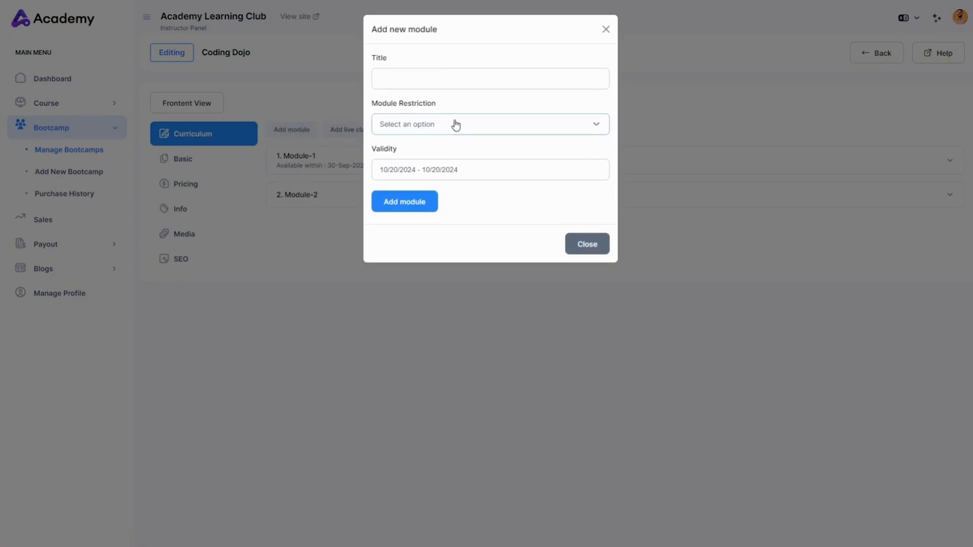
pyautogui.click(454, 124)
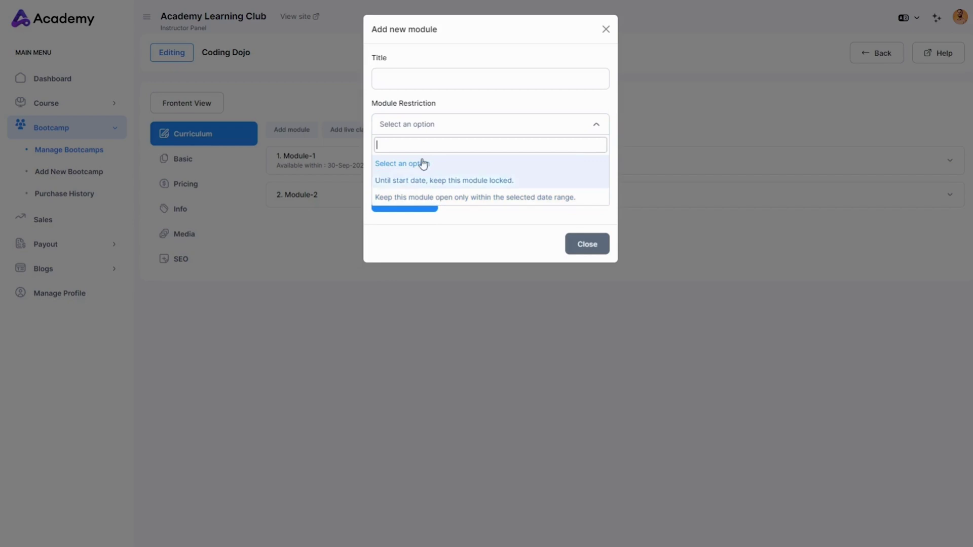
pyautogui.click(371, 104)
pyautogui.moveTo(372, 104); pyautogui.dragTo(436, 104)
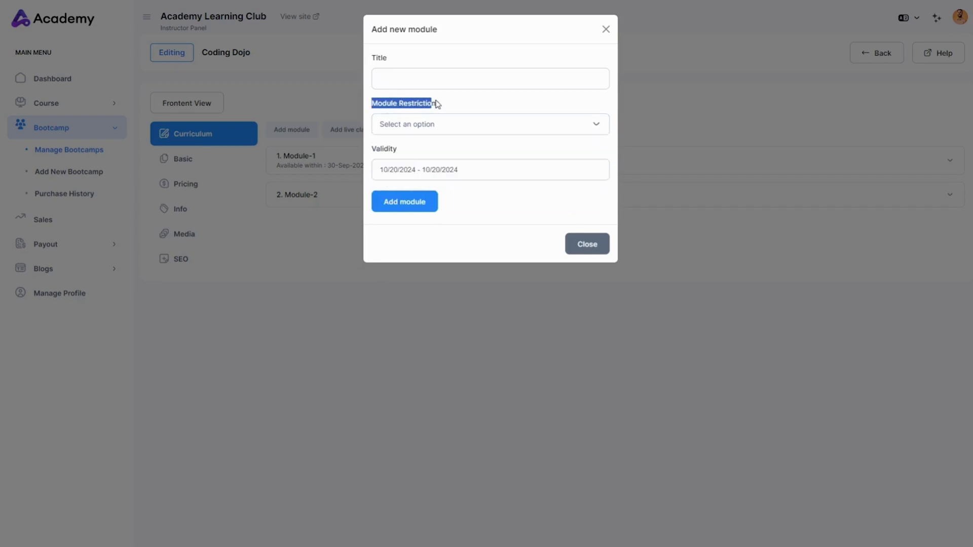
pyautogui.click(439, 301)
# - Review the live class form's Module and Status options, then close it without adding
pyautogui.click(356, 131)
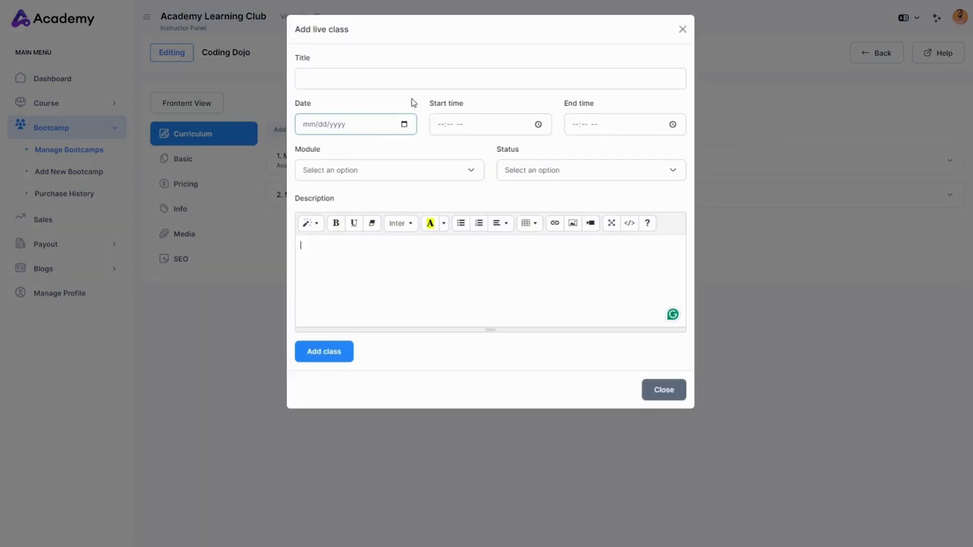
pyautogui.click(378, 175)
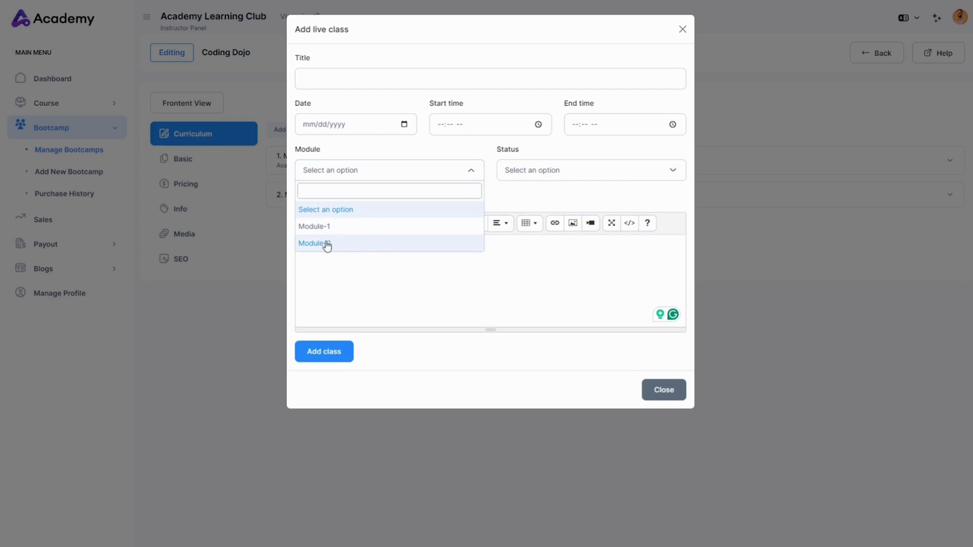
pyautogui.click(548, 173)
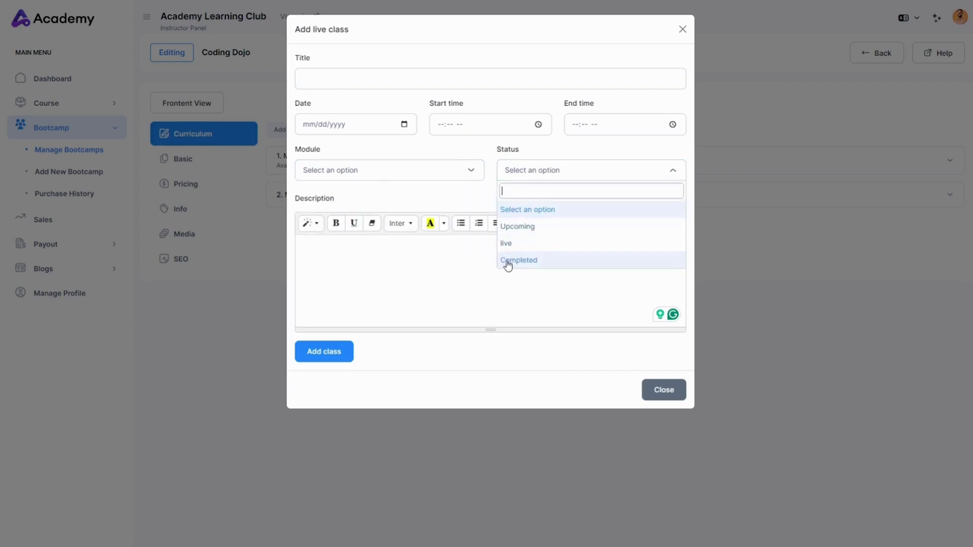
pyautogui.click(668, 390)
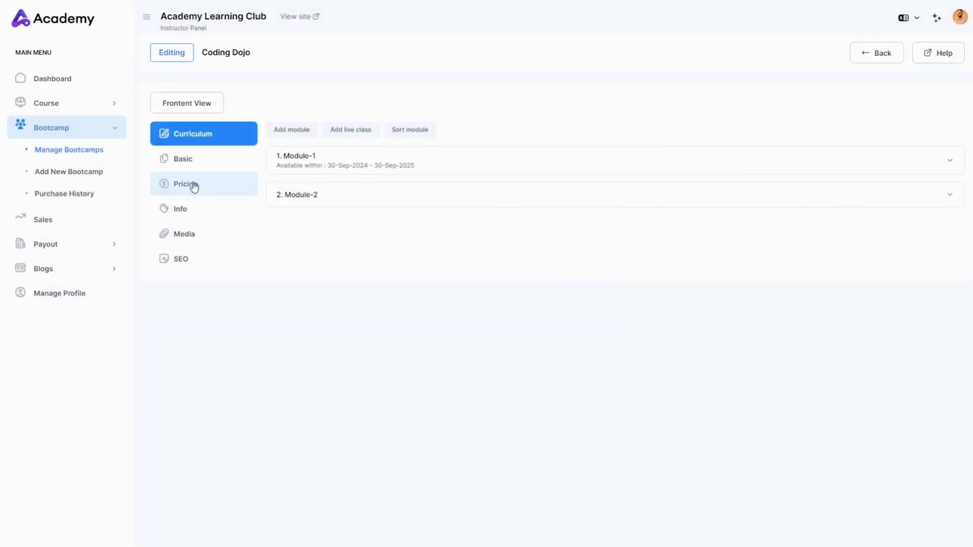
# - Browse Manage Bootcamps, new-bootcamp categories and Purchase History, then open the Sales report
pyautogui.click(101, 147)
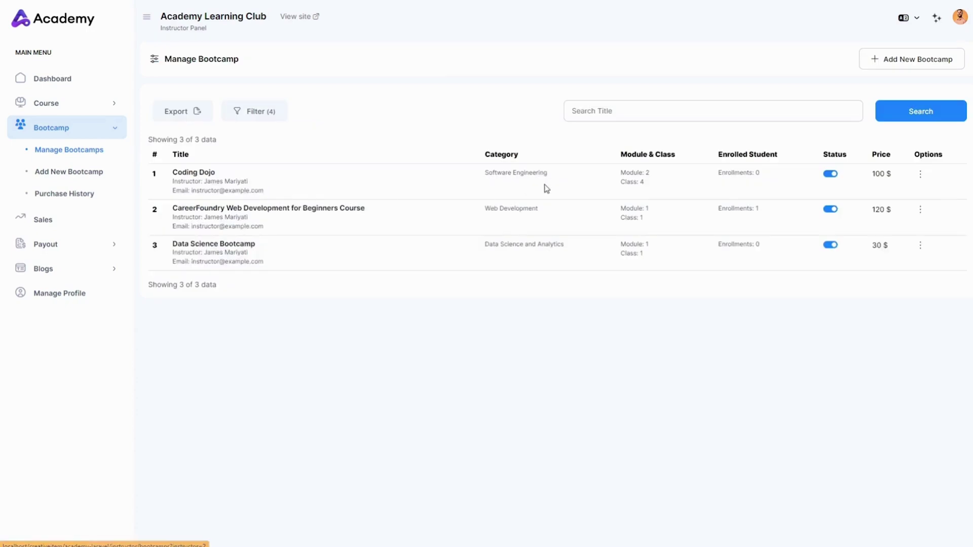
pyautogui.click(903, 62)
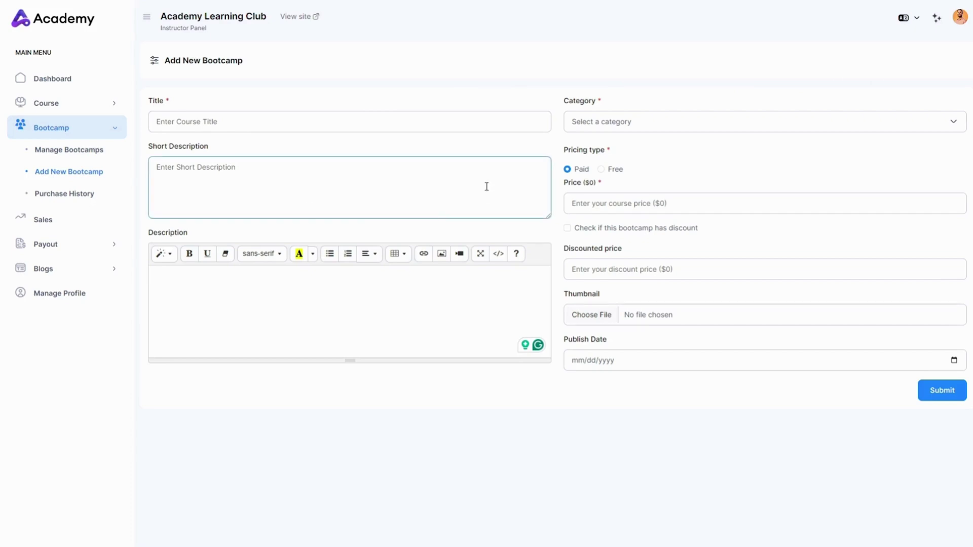
pyautogui.click(642, 132)
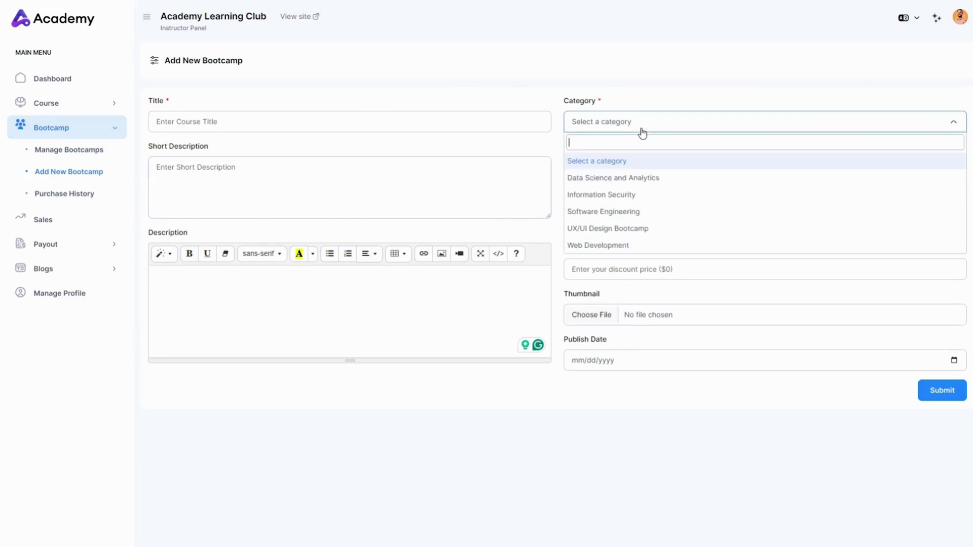
pyautogui.click(542, 101)
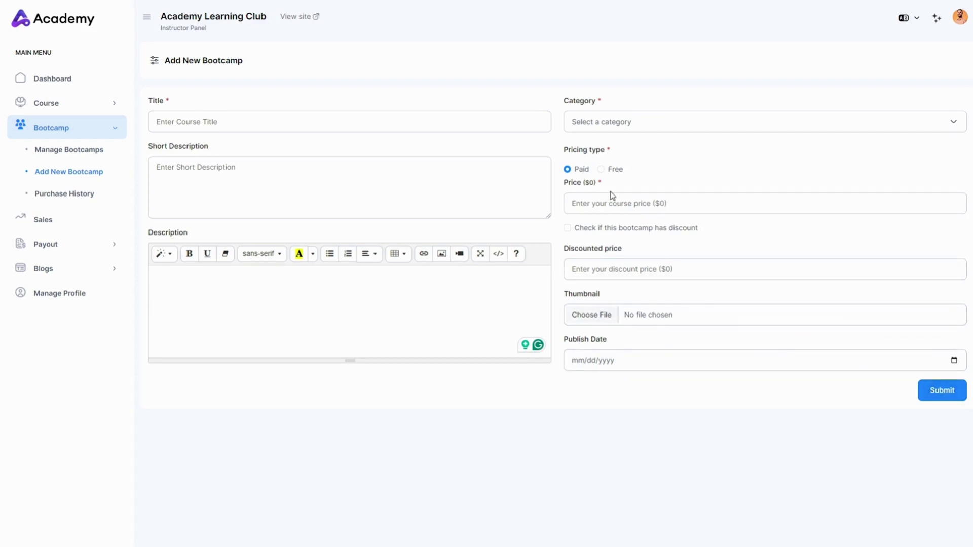
pyautogui.click(87, 198)
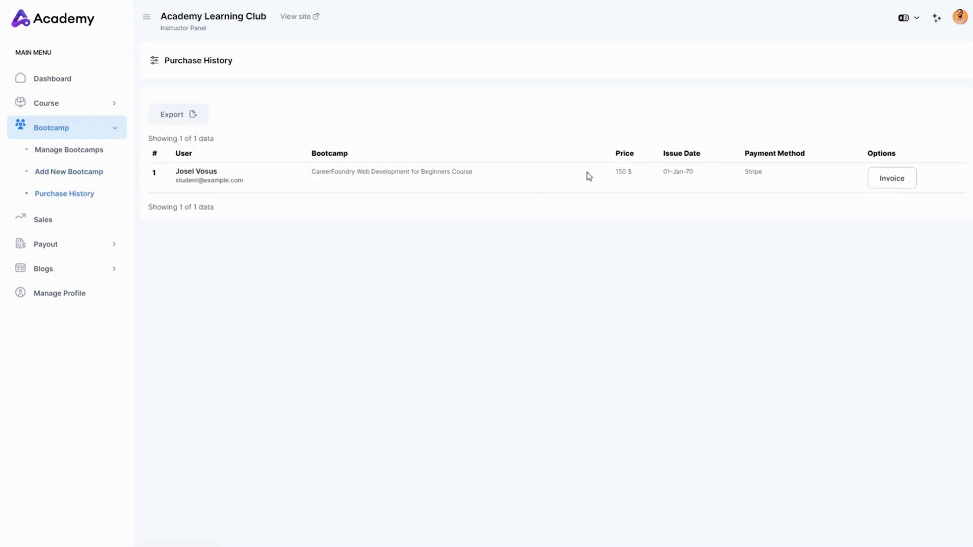
pyautogui.click(60, 223)
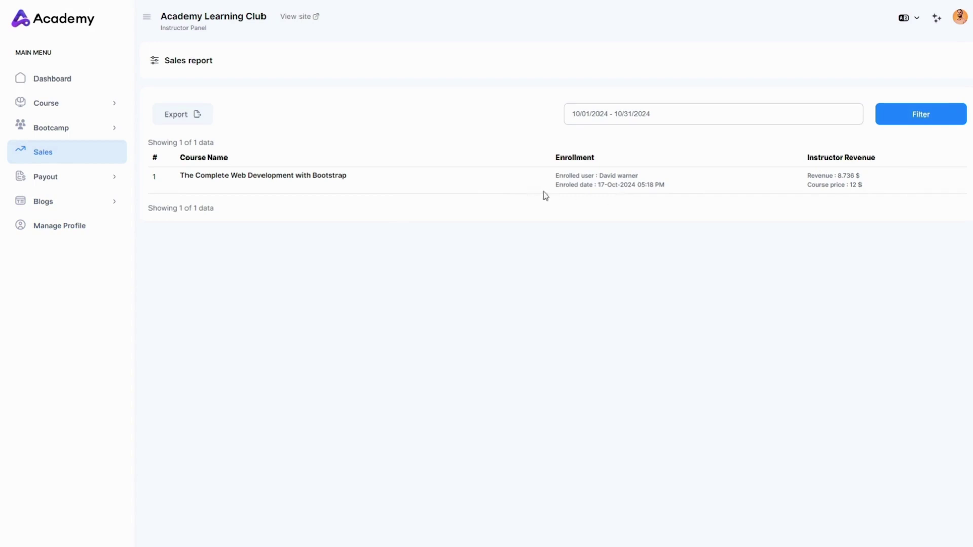
# - Review the Paypal, Stripe, Flutterwave and Razorpay sections of the payout gateway settings
pyautogui.click(75, 183)
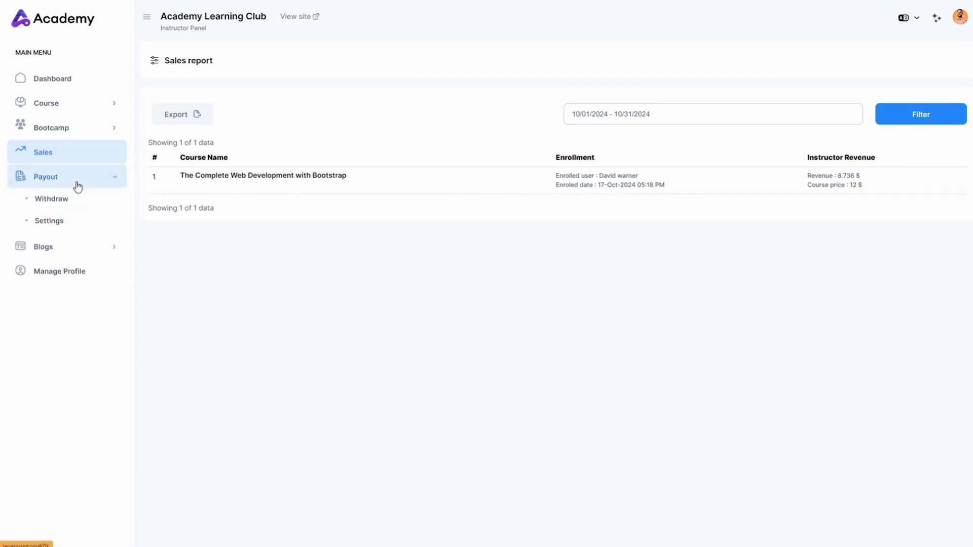
pyautogui.click(55, 224)
pyautogui.doubleClick(161, 143)
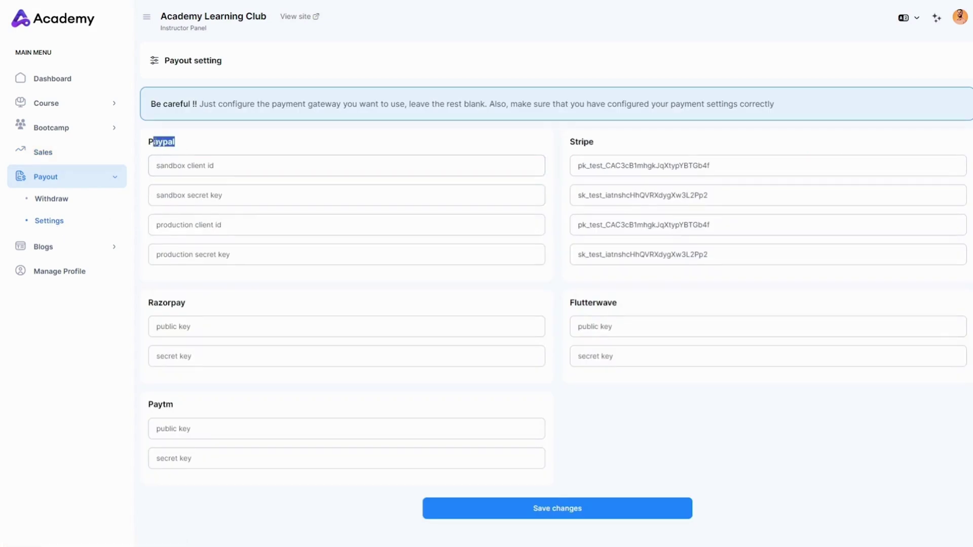
pyautogui.moveTo(591, 142); pyautogui.dragTo(561, 143)
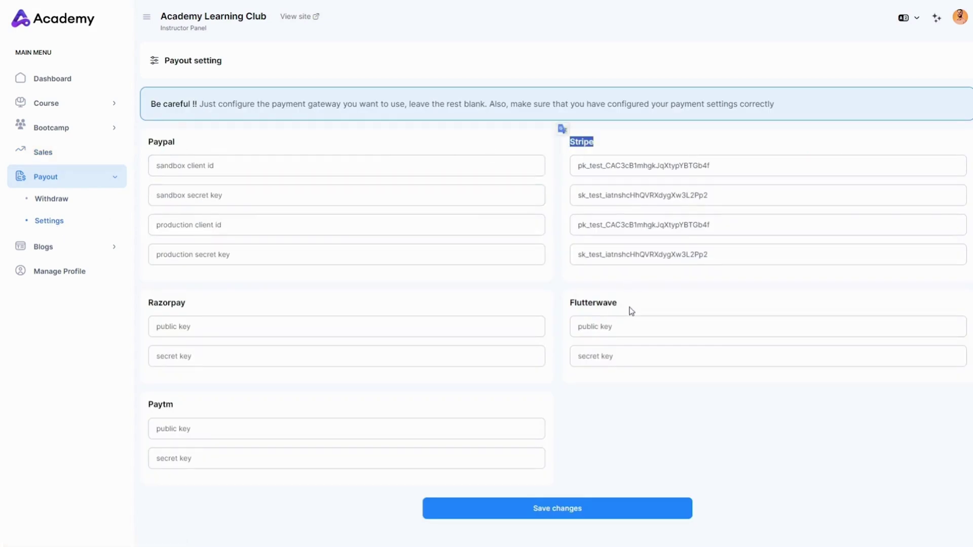
pyautogui.moveTo(630, 311); pyautogui.dragTo(561, 309)
pyautogui.doubleClick(201, 309)
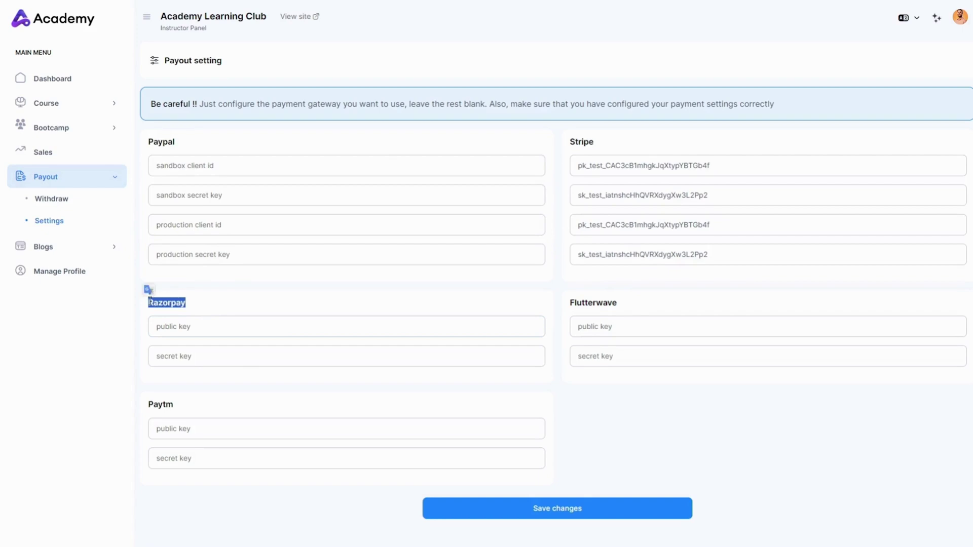
pyautogui.click(202, 309)
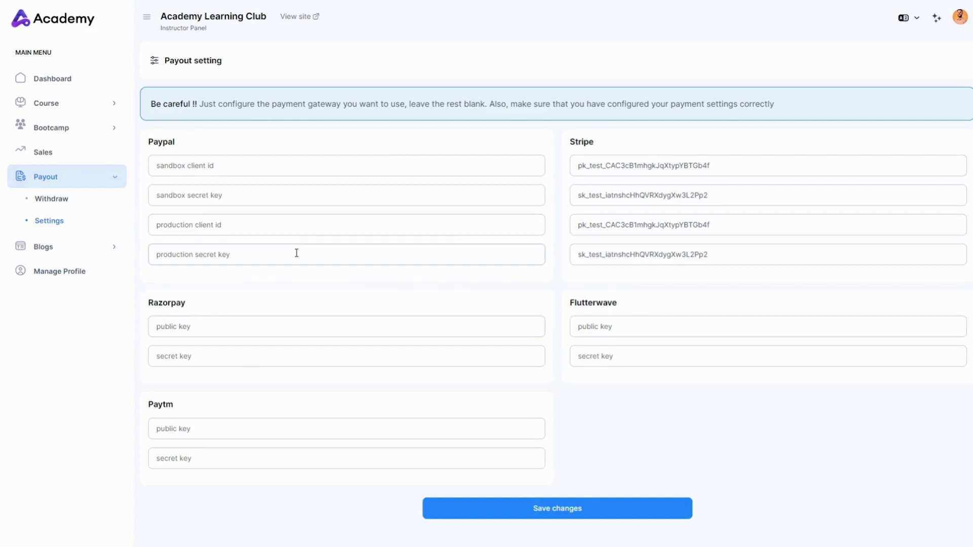
# - Submit a 100 $ withdrawal request from the Withdraw page
pyautogui.click(71, 205)
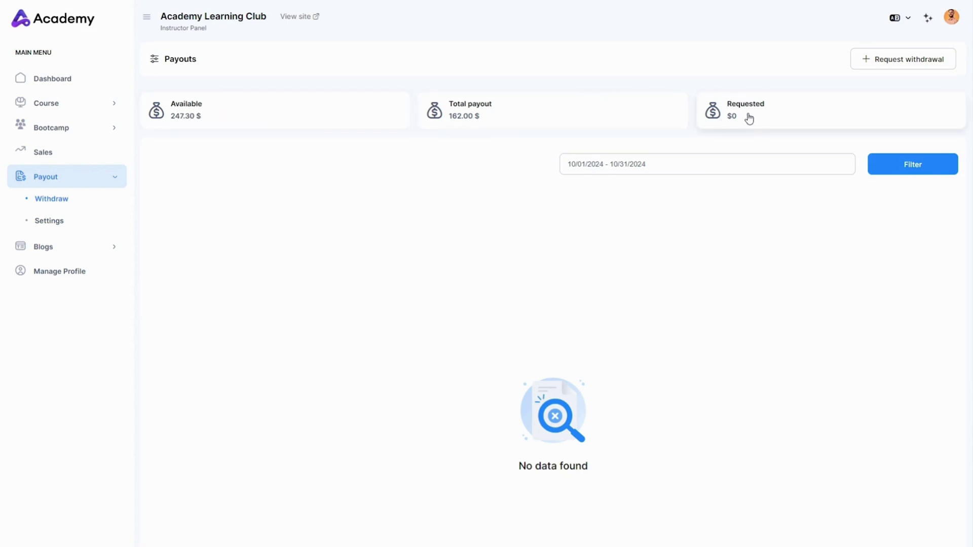
pyautogui.click(896, 59)
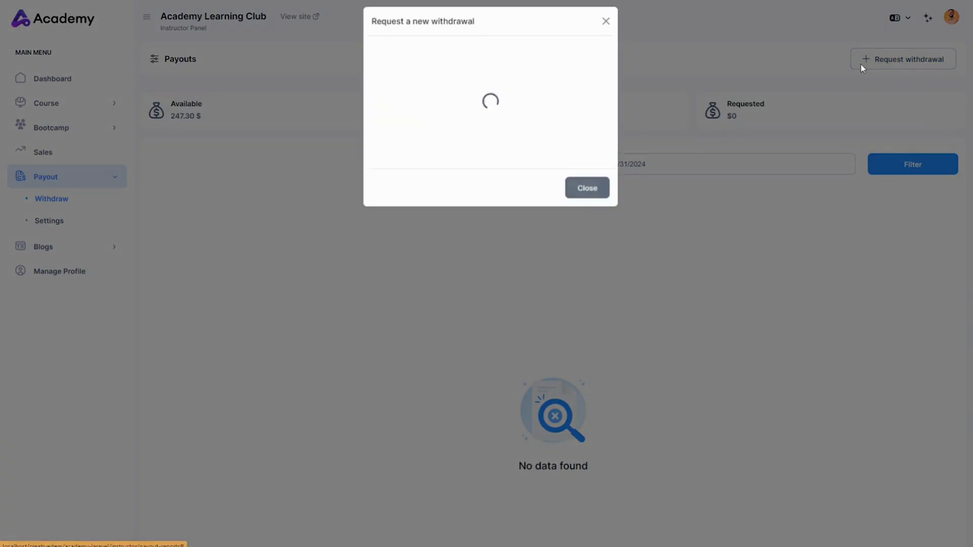
pyautogui.click(451, 80)
pyautogui.write('1')
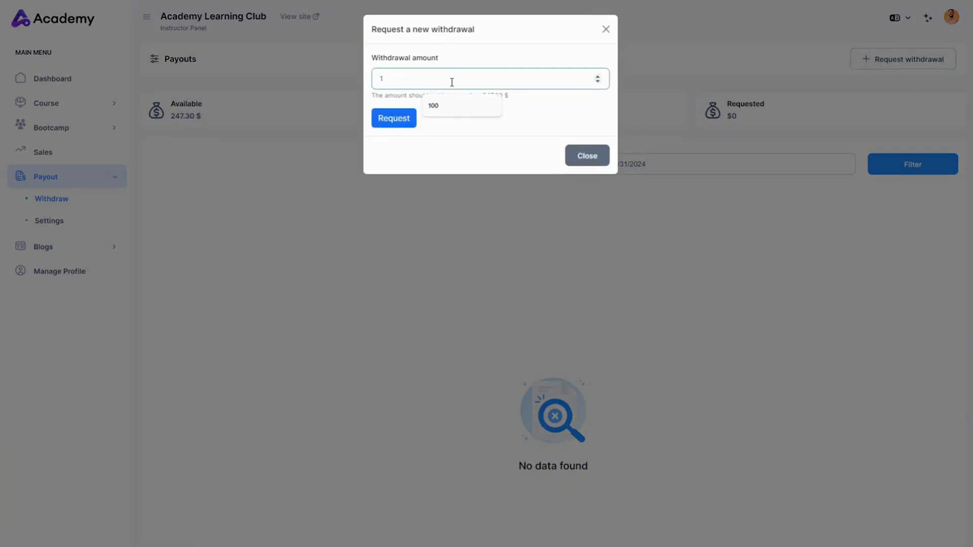
pyautogui.click(436, 106)
pyautogui.click(388, 123)
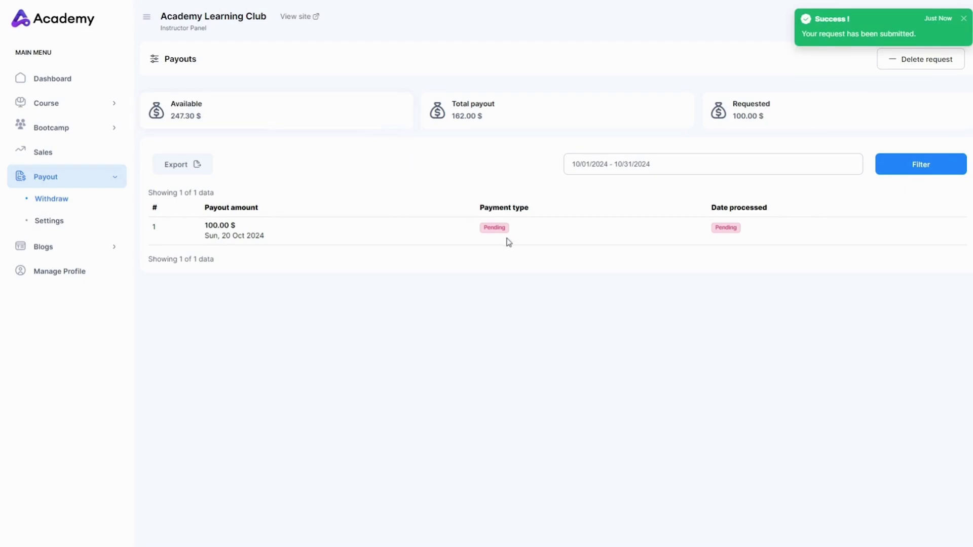
pyautogui.click(66, 246)
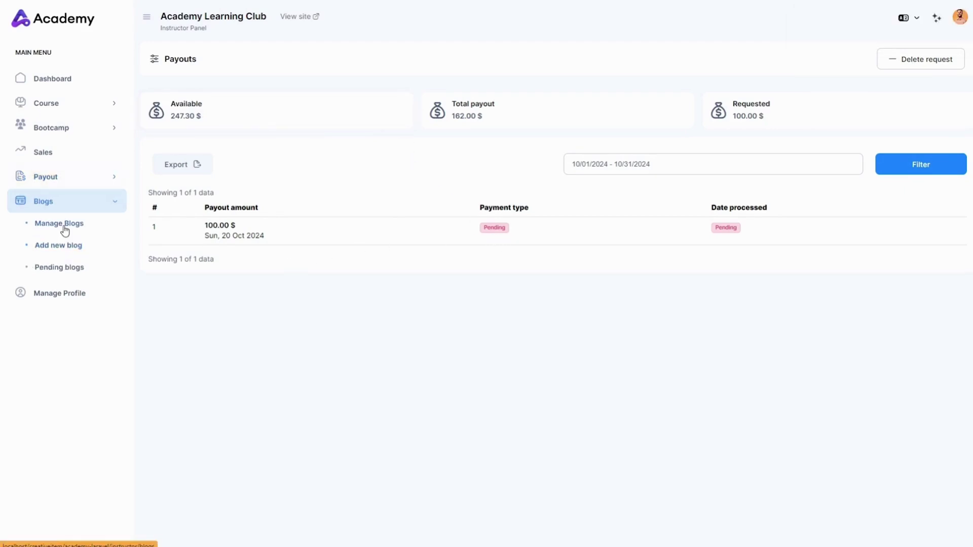
# - Browse Manage Blogs and the first blog's action menu
pyautogui.click(65, 229)
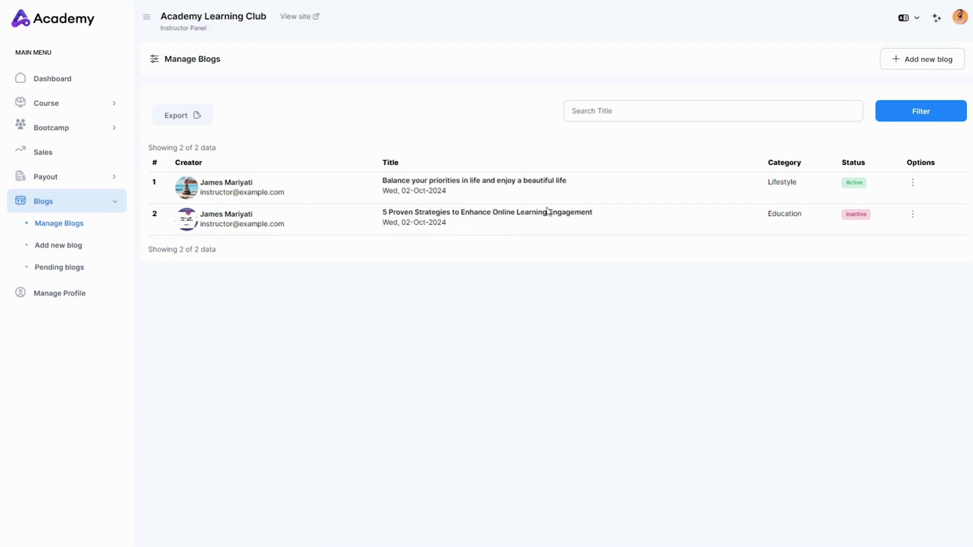
pyautogui.click(912, 184)
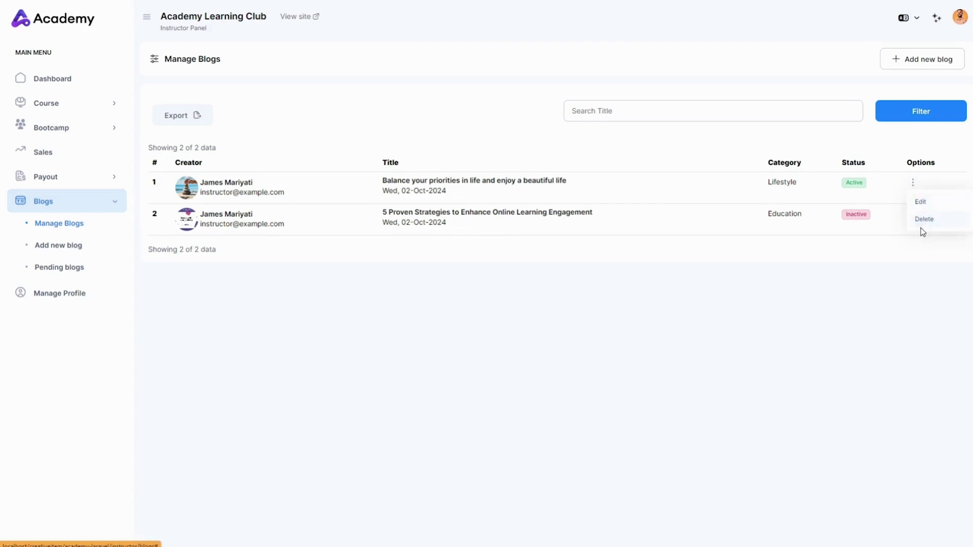
pyautogui.click(538, 320)
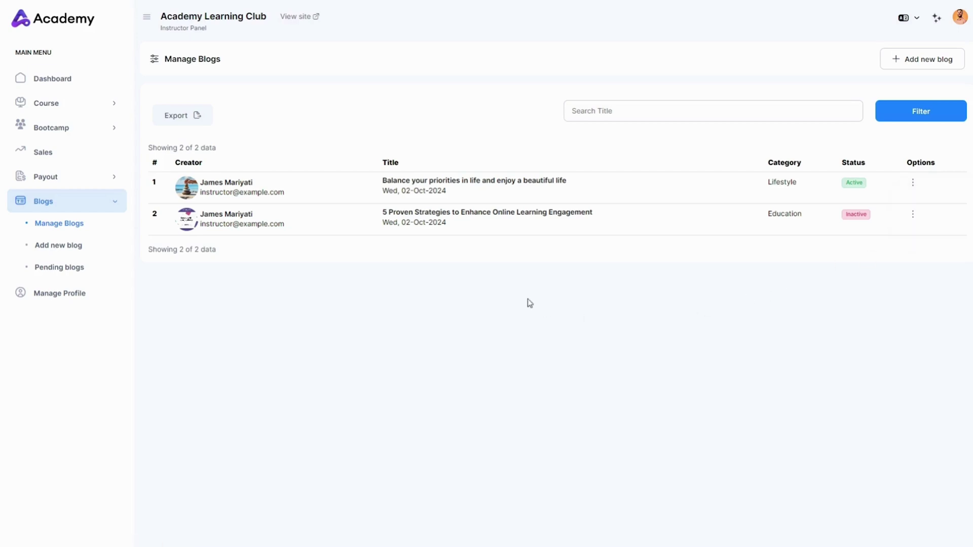
# - Look over the Add new blog form and Pending blogs, then open Manage Profile
pyautogui.click(949, 57)
pyautogui.scroll(-1, 494, 213)
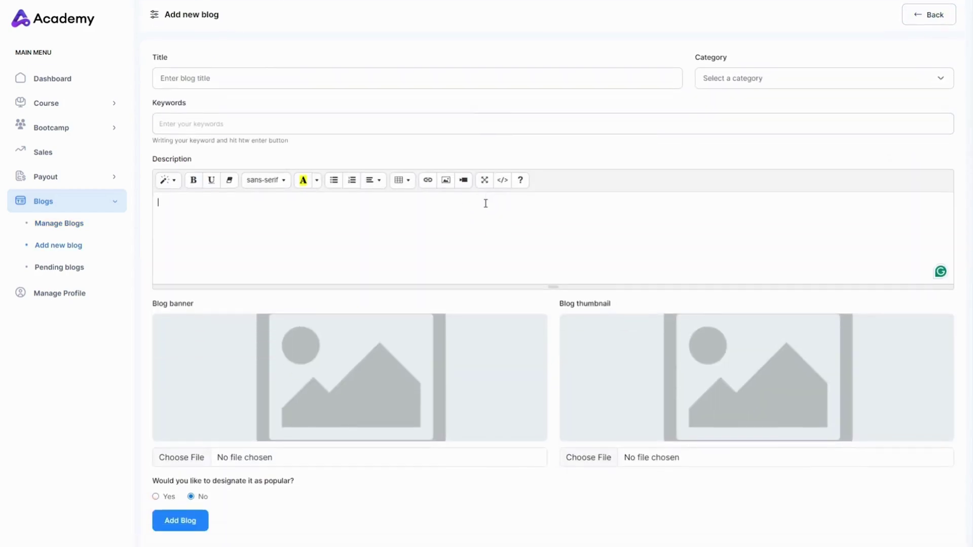
pyautogui.scroll(2, 287, 235)
pyautogui.click(65, 269)
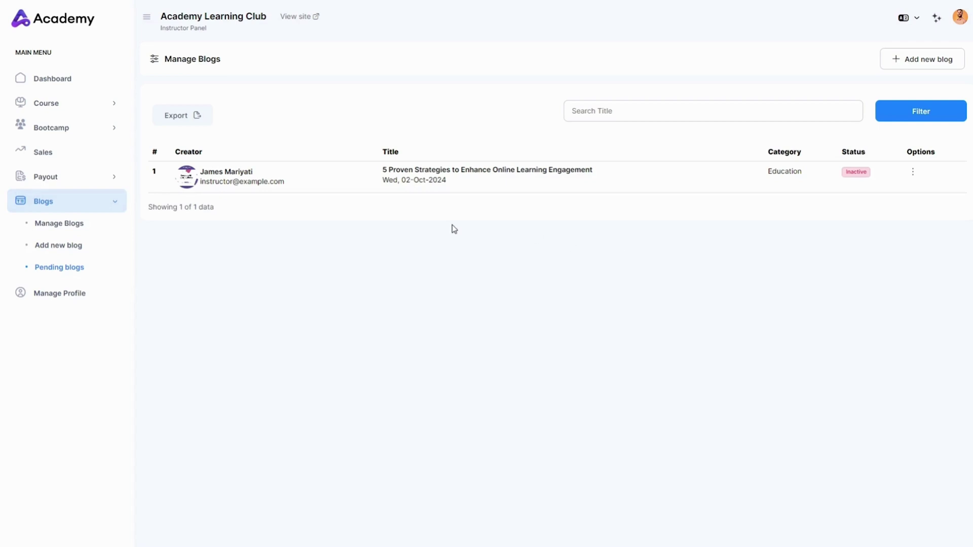
pyautogui.click(75, 299)
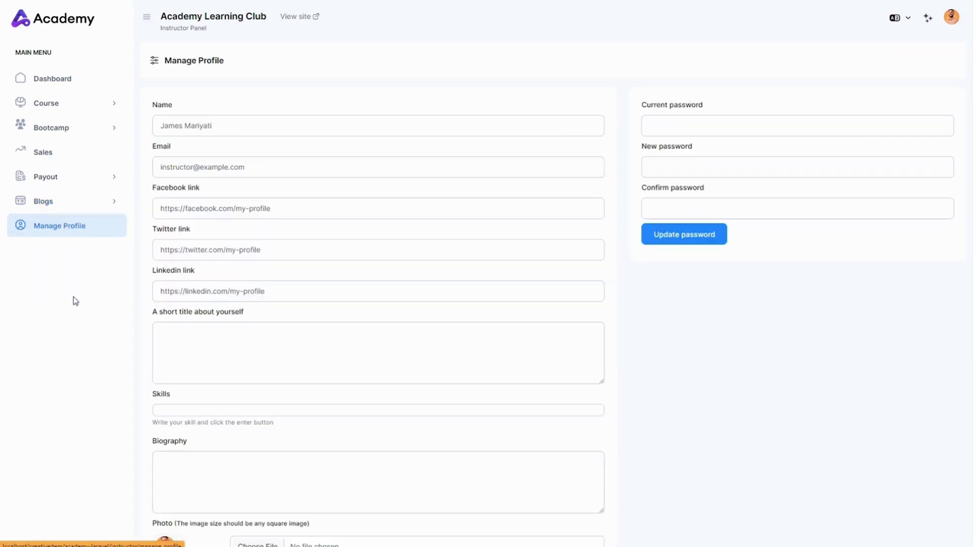
# - Review the profile's Biography and password fields, then return to the instructor Dashboard
pyautogui.scroll(-3, 261, 136)
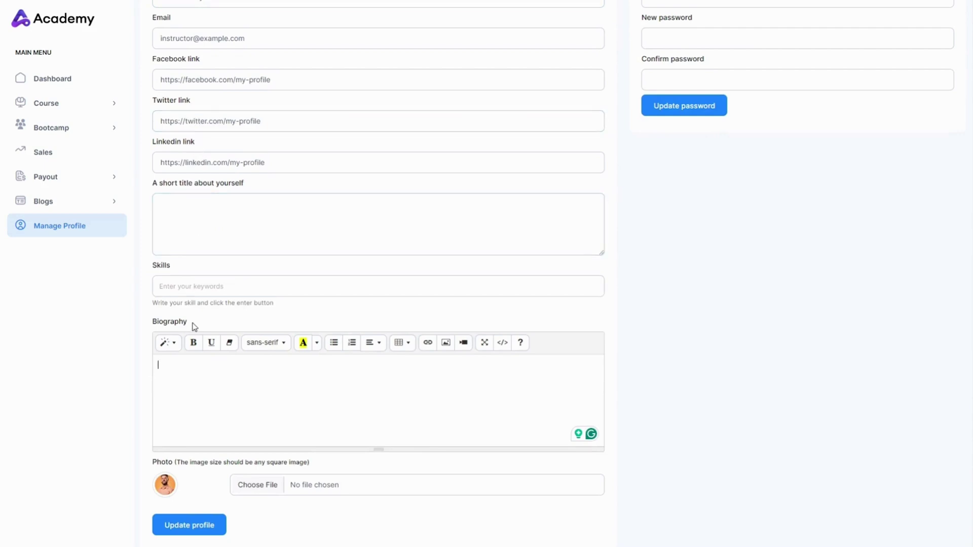
pyautogui.moveTo(188, 324); pyautogui.dragTo(151, 323)
pyautogui.scroll(3, 194, 333)
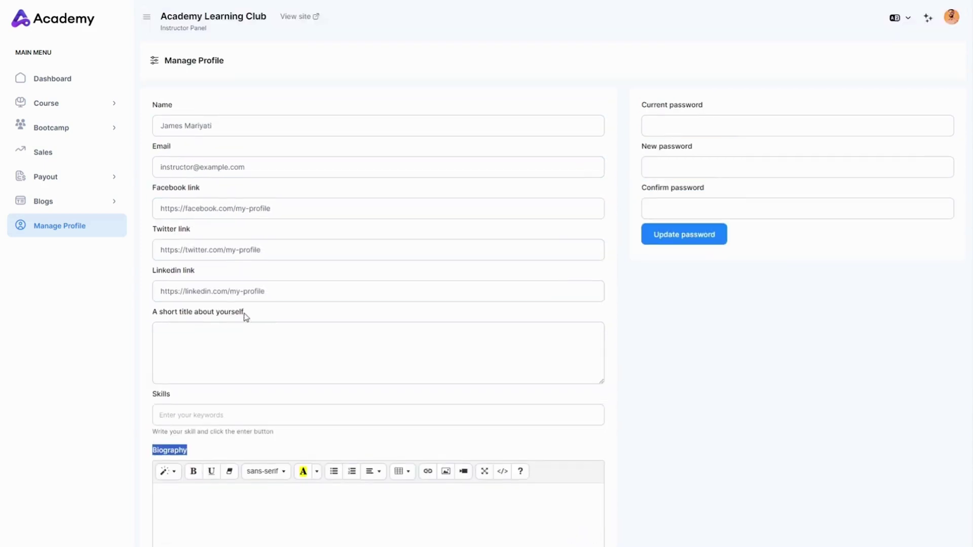
pyautogui.moveTo(706, 104); pyautogui.dragTo(640, 115)
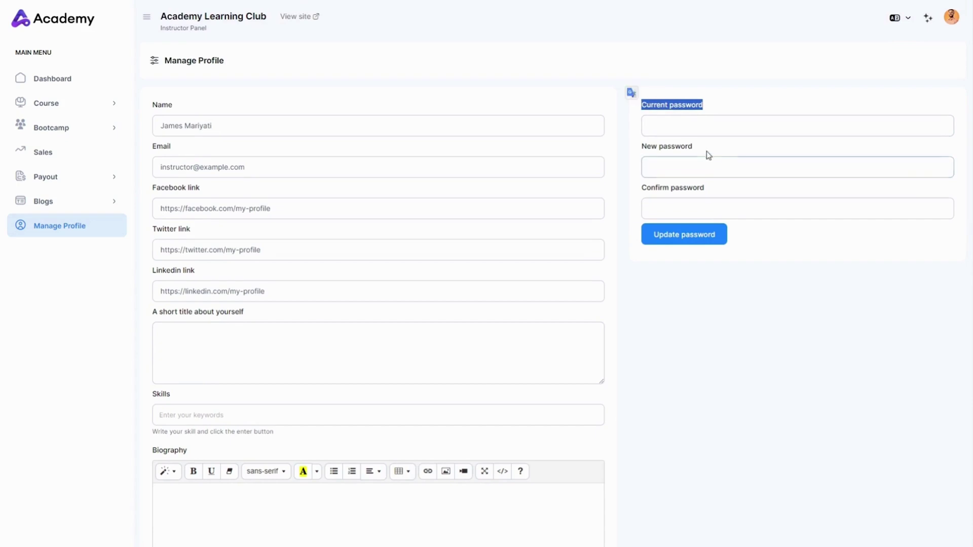
pyautogui.moveTo(702, 146); pyautogui.dragTo(660, 147)
pyautogui.click(660, 147)
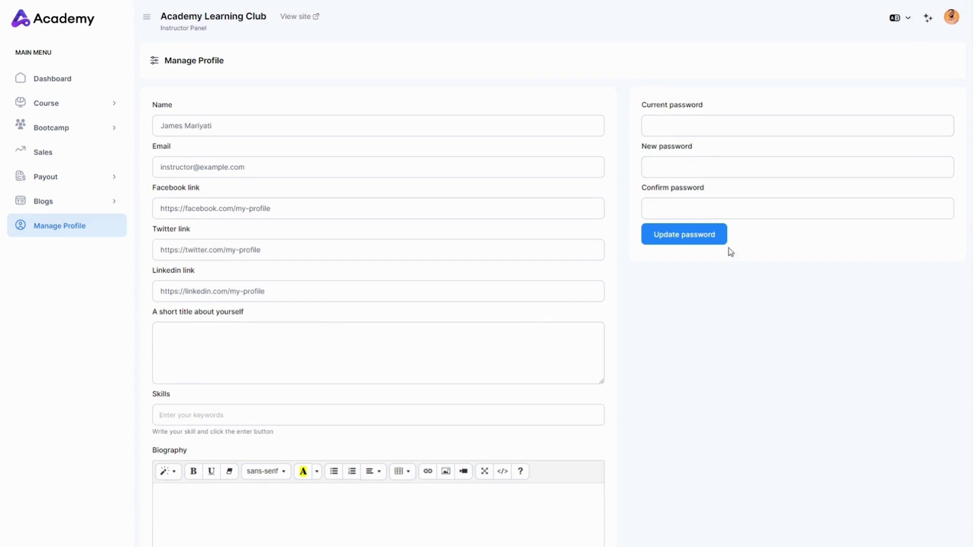
pyautogui.click(79, 89)
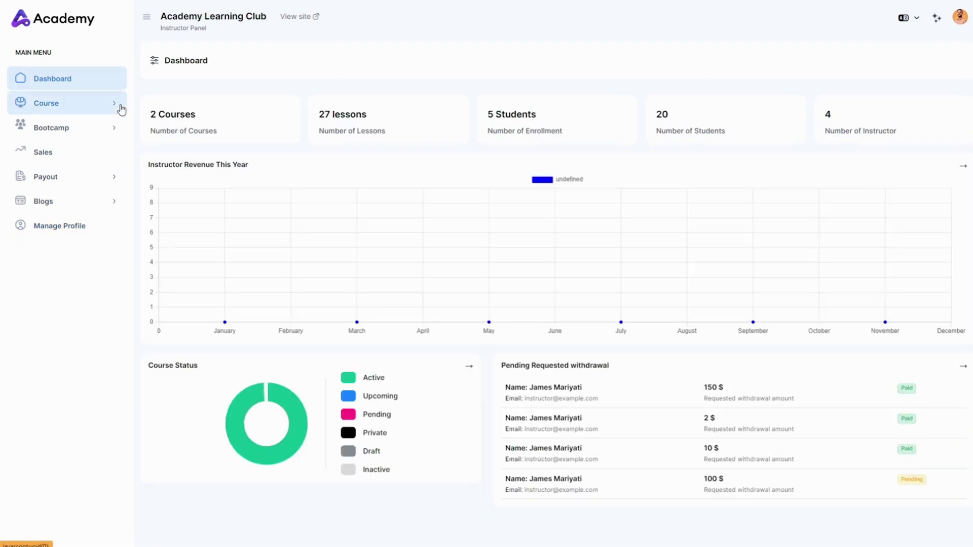